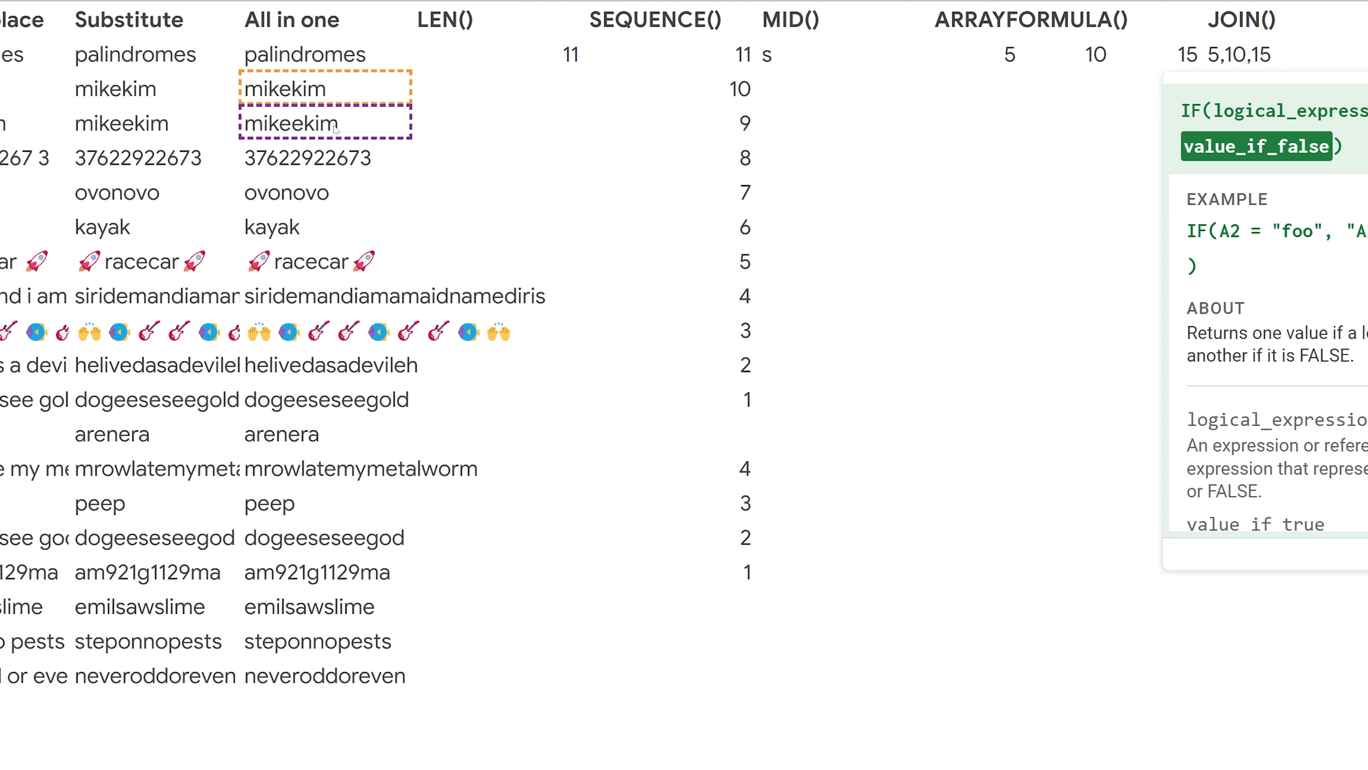
- Try the IF() example formula with its comparison set to E3 = E3, and undo that change
key(Return)
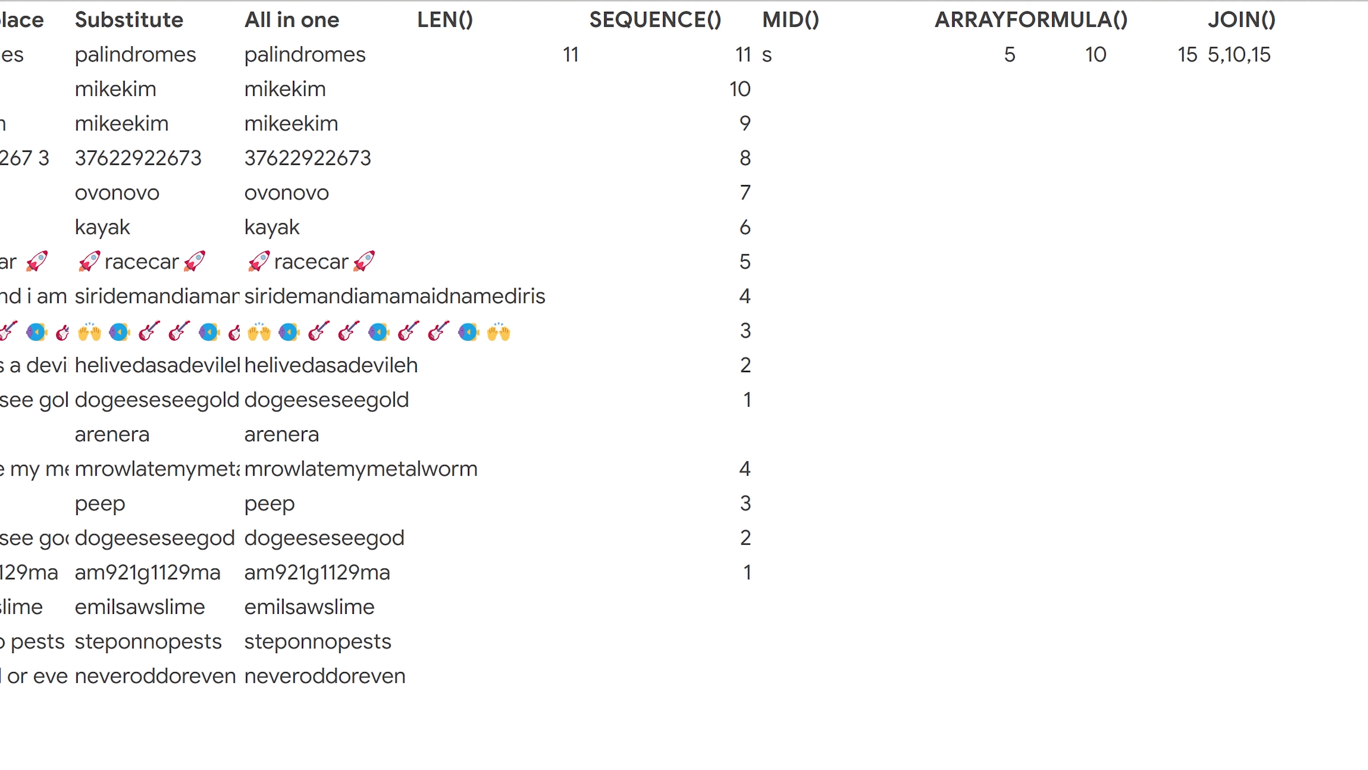
double_click(1362, 54)
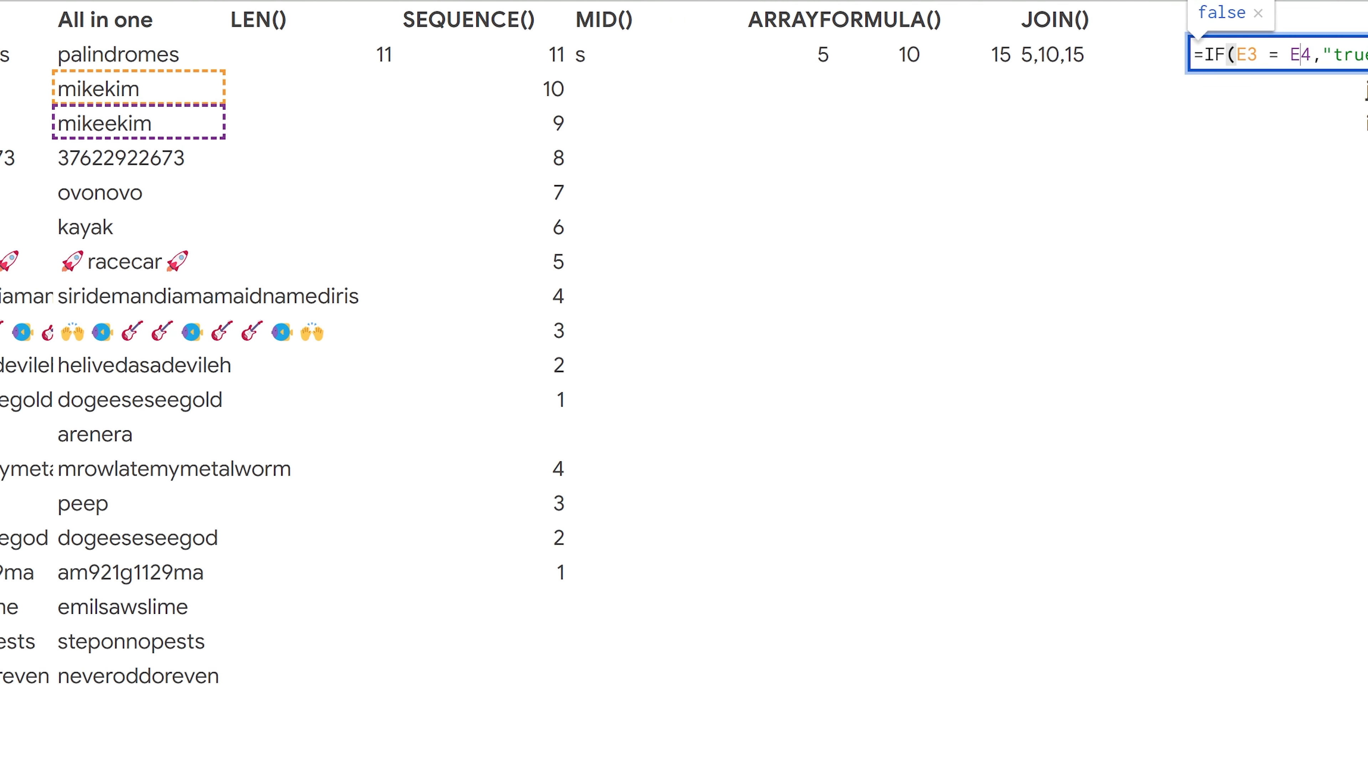
drag(1113, 55, 1103, 55)
text(3)
key(Tab)
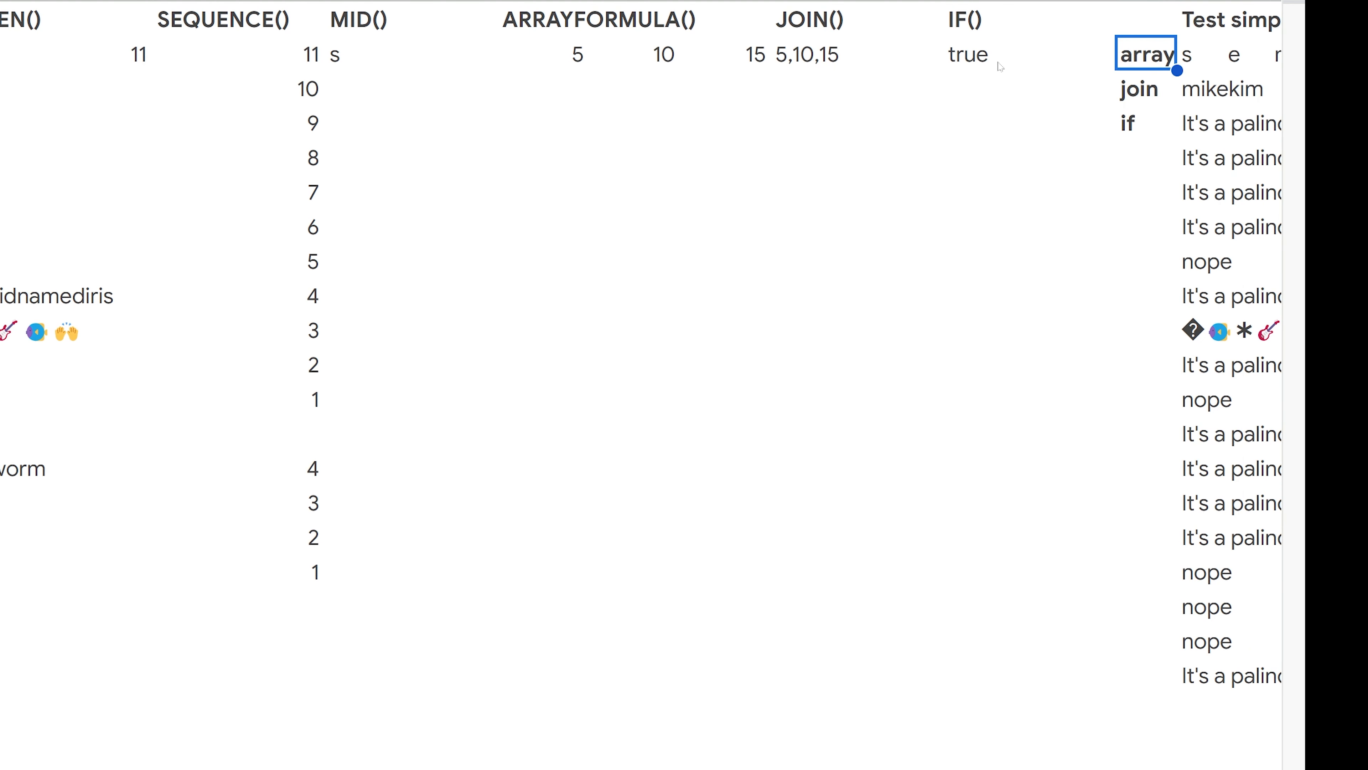
key(ctrl+z)
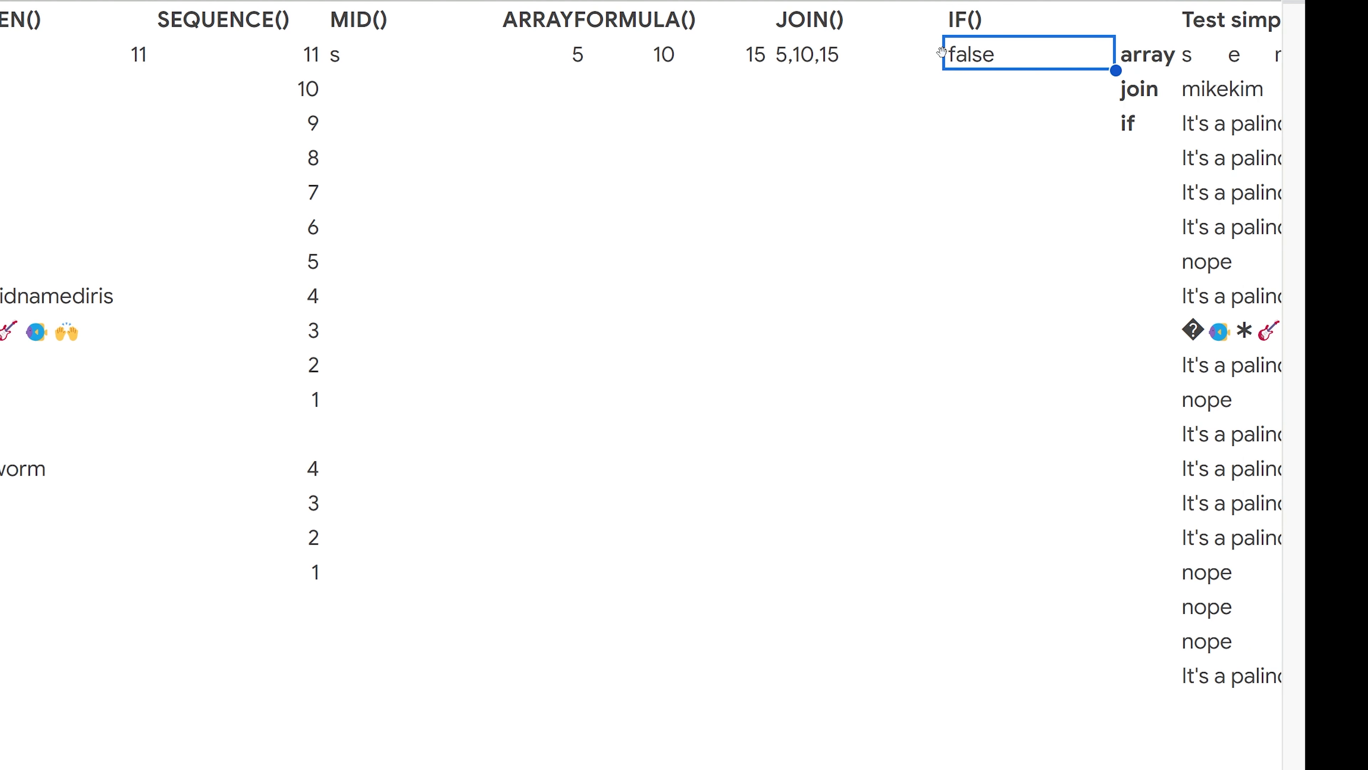
- Examine the SEQUENCE part of the array formula under Test simplified, highlighting its rows argument 1
scroll(942, 53, right, 5)
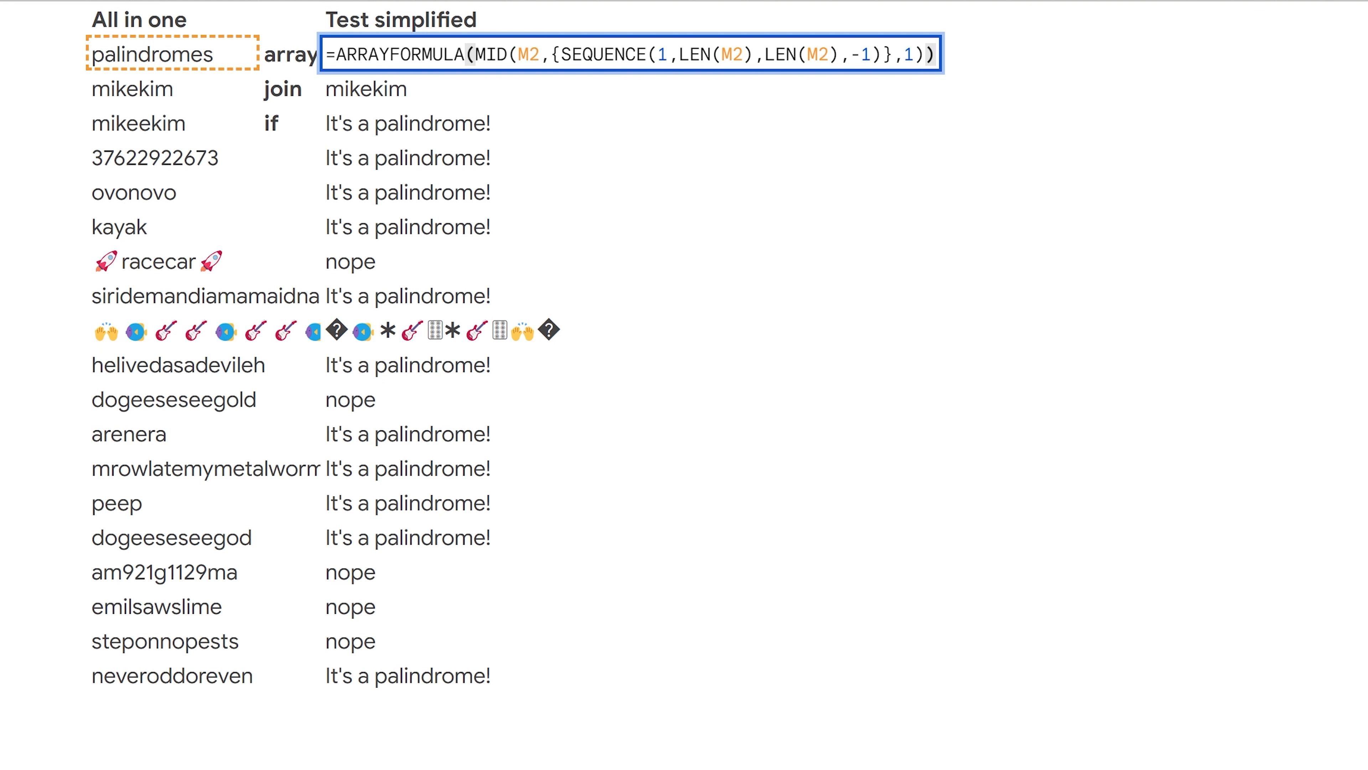
drag(561, 55, 925, 55)
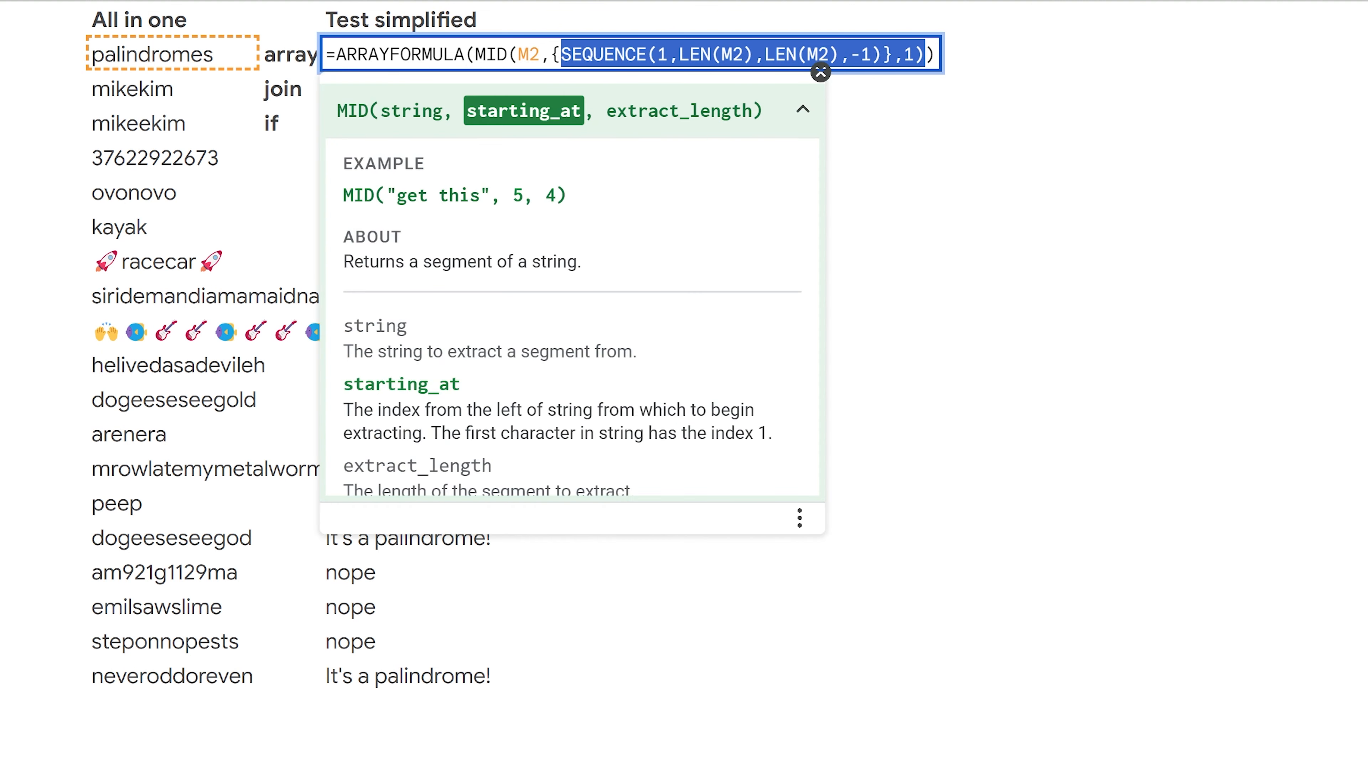
click(657, 55)
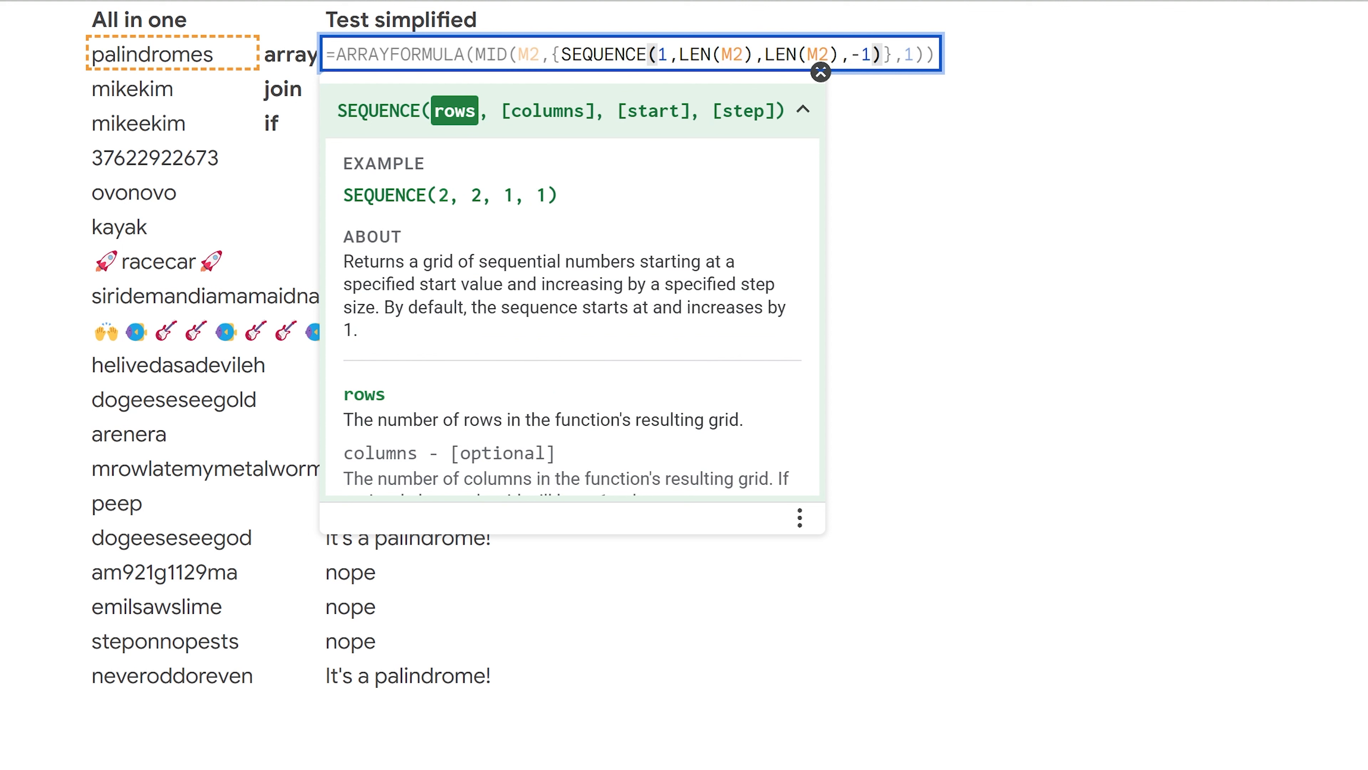
key(shift+Right)
key(shift+Right)
key(shift+Left)
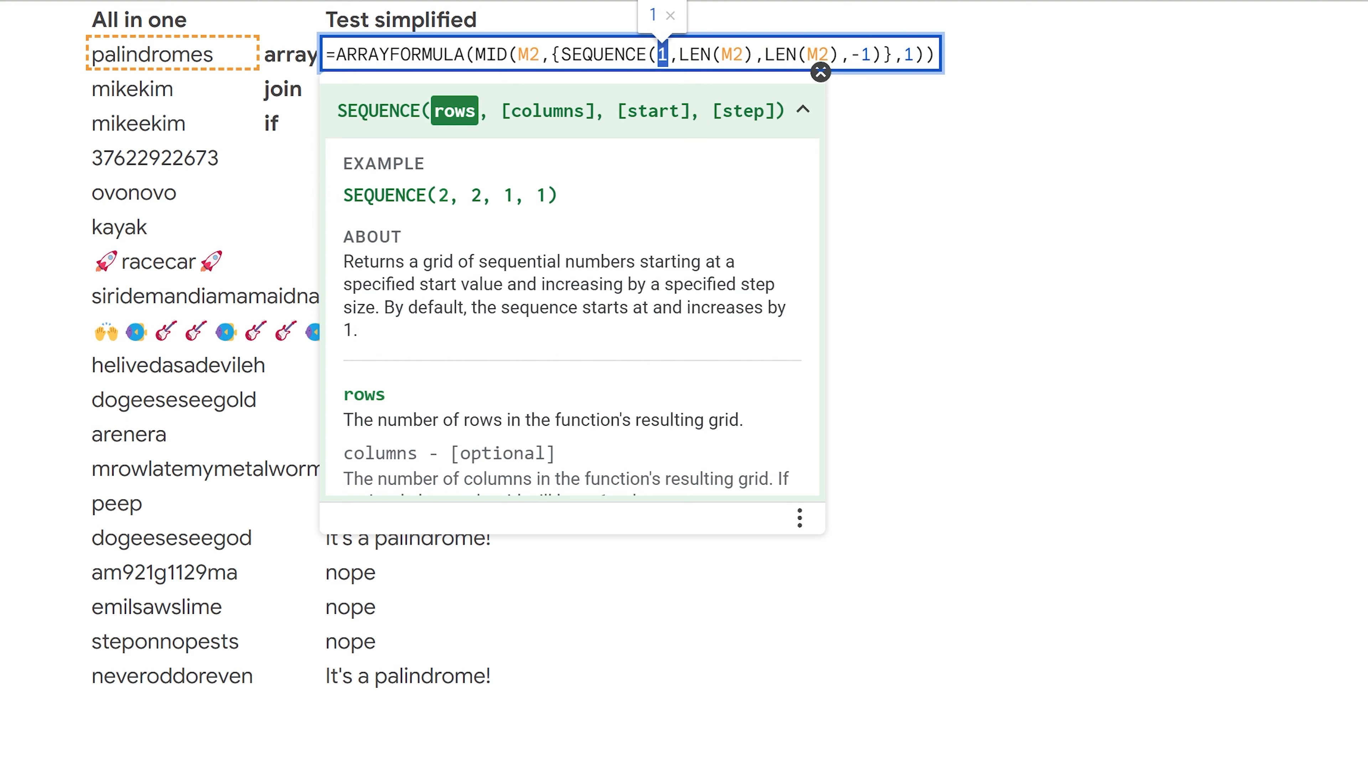
- Highlight the first LEN(M2), the columns argument of SEQUENCE, to examine its value
key(Right)
key(Right)
key(shift+Right)
key(shift+Right)
key(shift+Right)
key(shift+Right)
key(shift+Right)
key(shift+Right)
key(shift+Right)
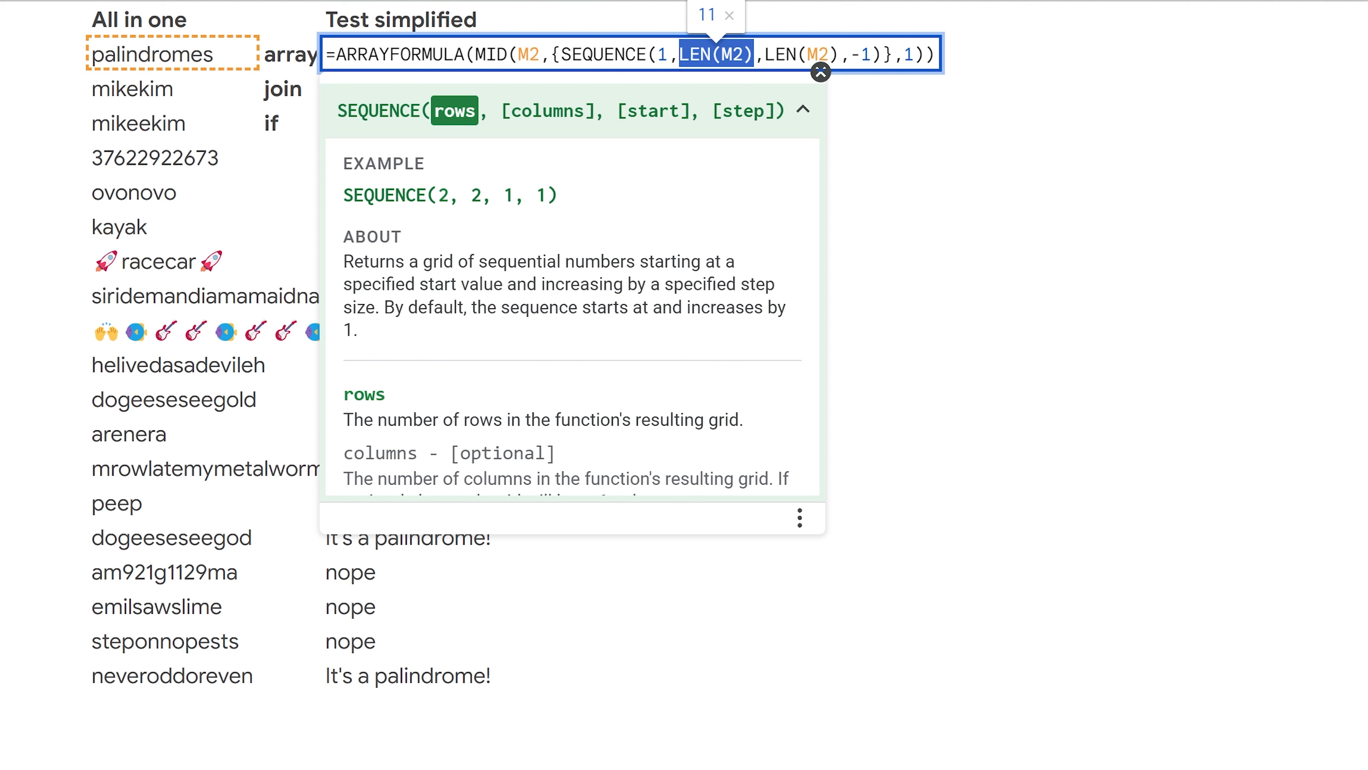
- Highlight the second LEN(M2), the start argument of SEQUENCE, to examine its value
key(Right)
key(Right)
key(shift+Right)
key(shift+Right)
key(shift+Right)
key(shift+Right)
key(shift+Right)
key(shift+Right)
key(shift+Right)
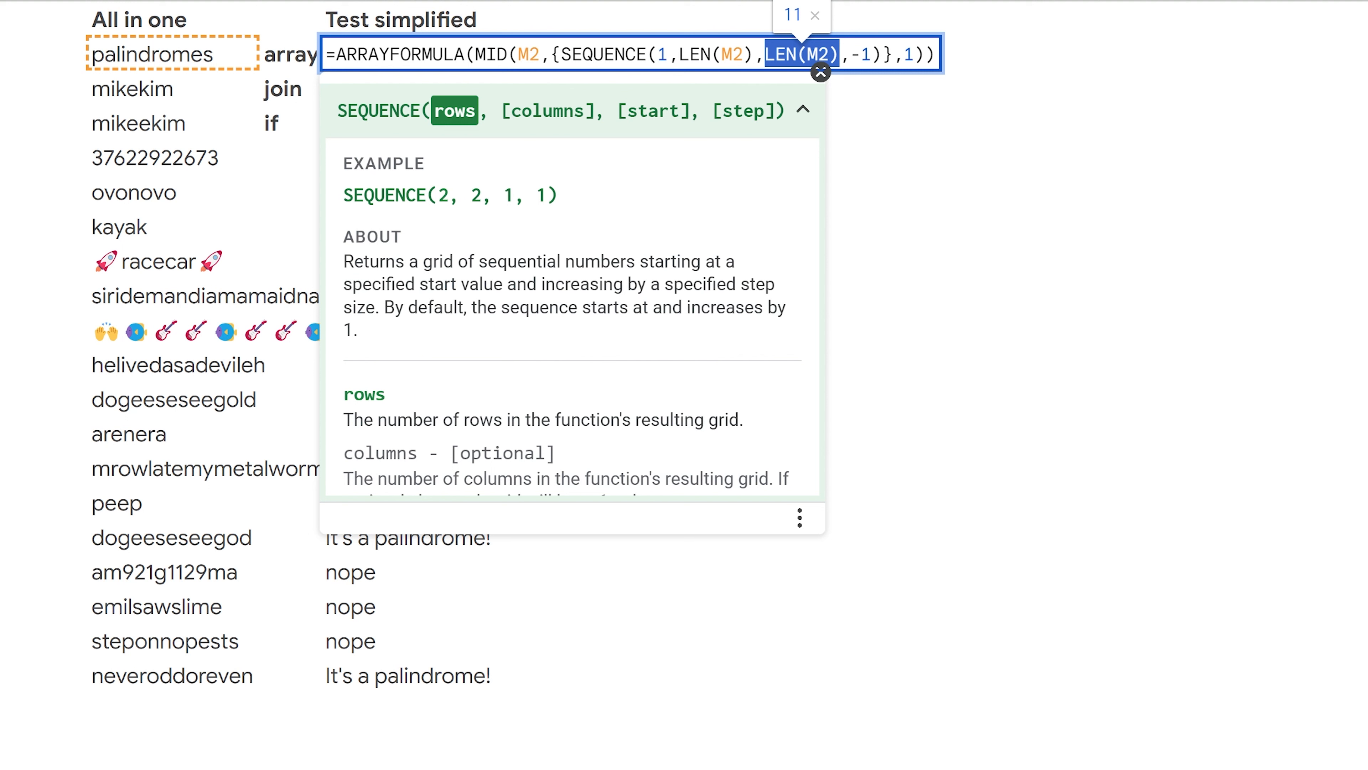
- Highlight the step argument -1 of SEQUENCE to examine the counting direction
key(Right)
key(Right)
key(shift+Right)
key(shift+Right)
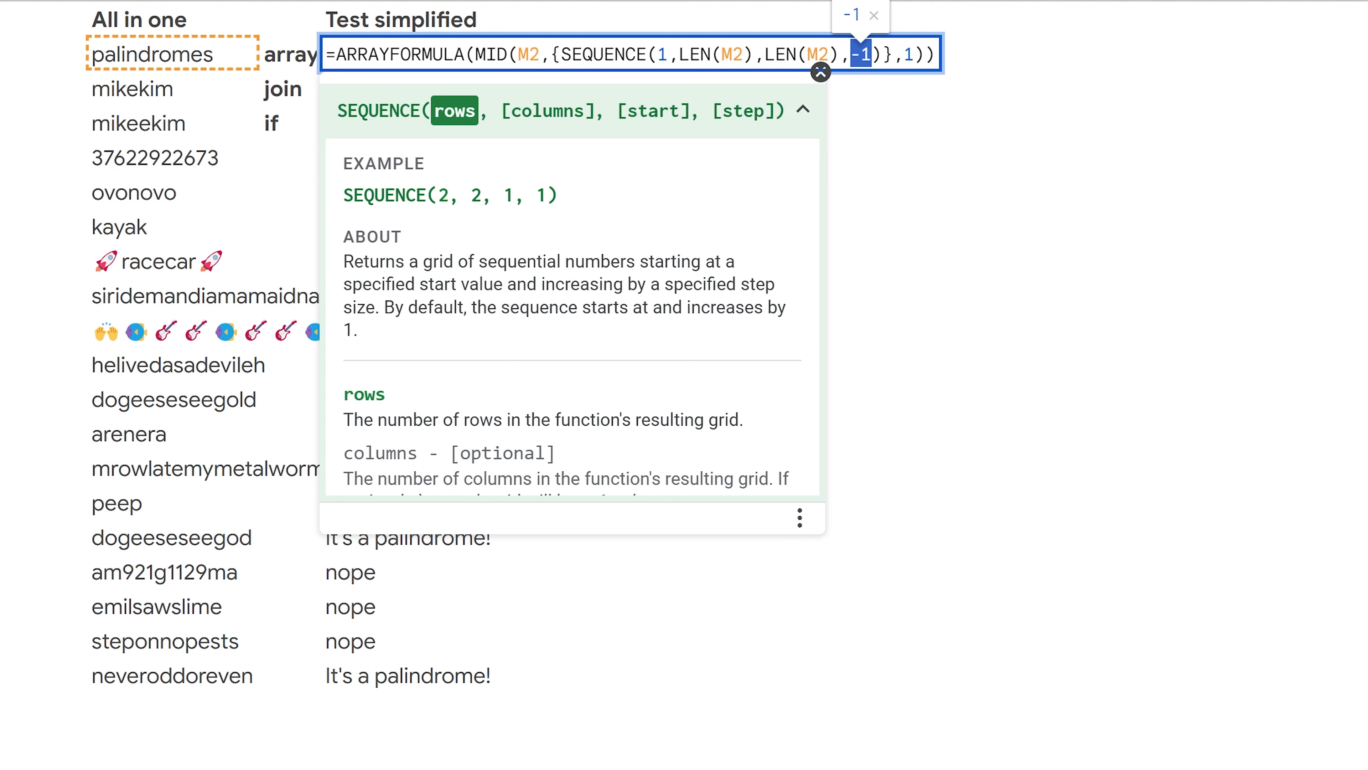
- Examine the MID arguments in the array formula: the string M2, the SEQUENCE start positions and extract length 1, leaving the formula as is
drag(552, 54, 893, 54)
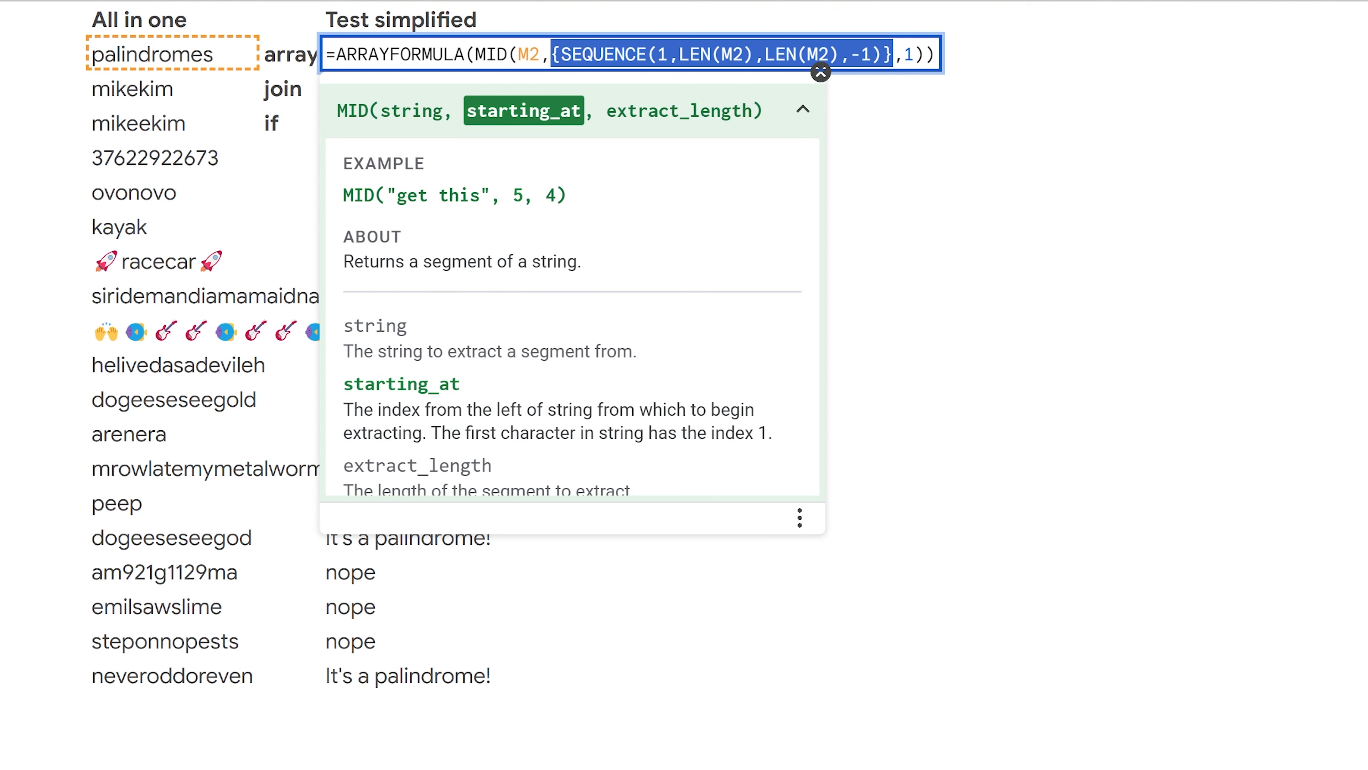
drag(508, 55, 475, 54)
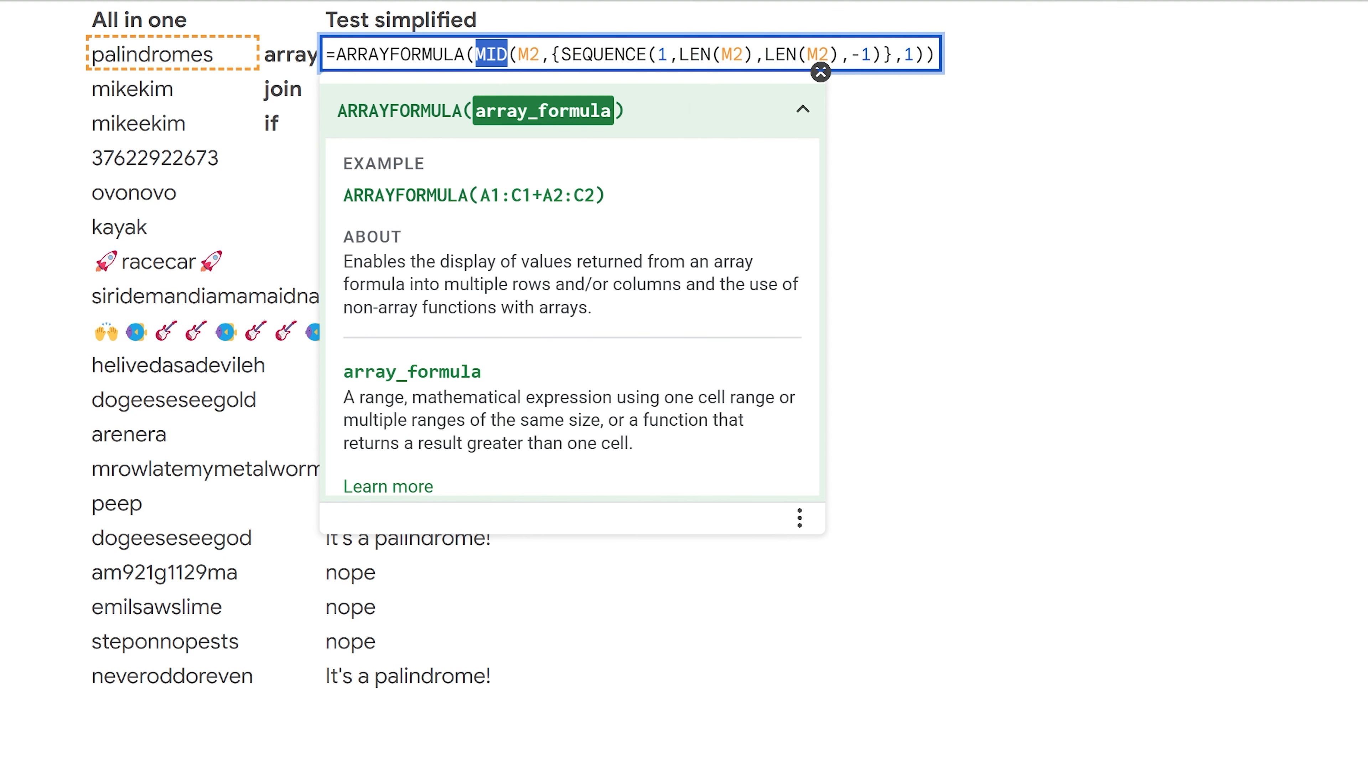
click(540, 55)
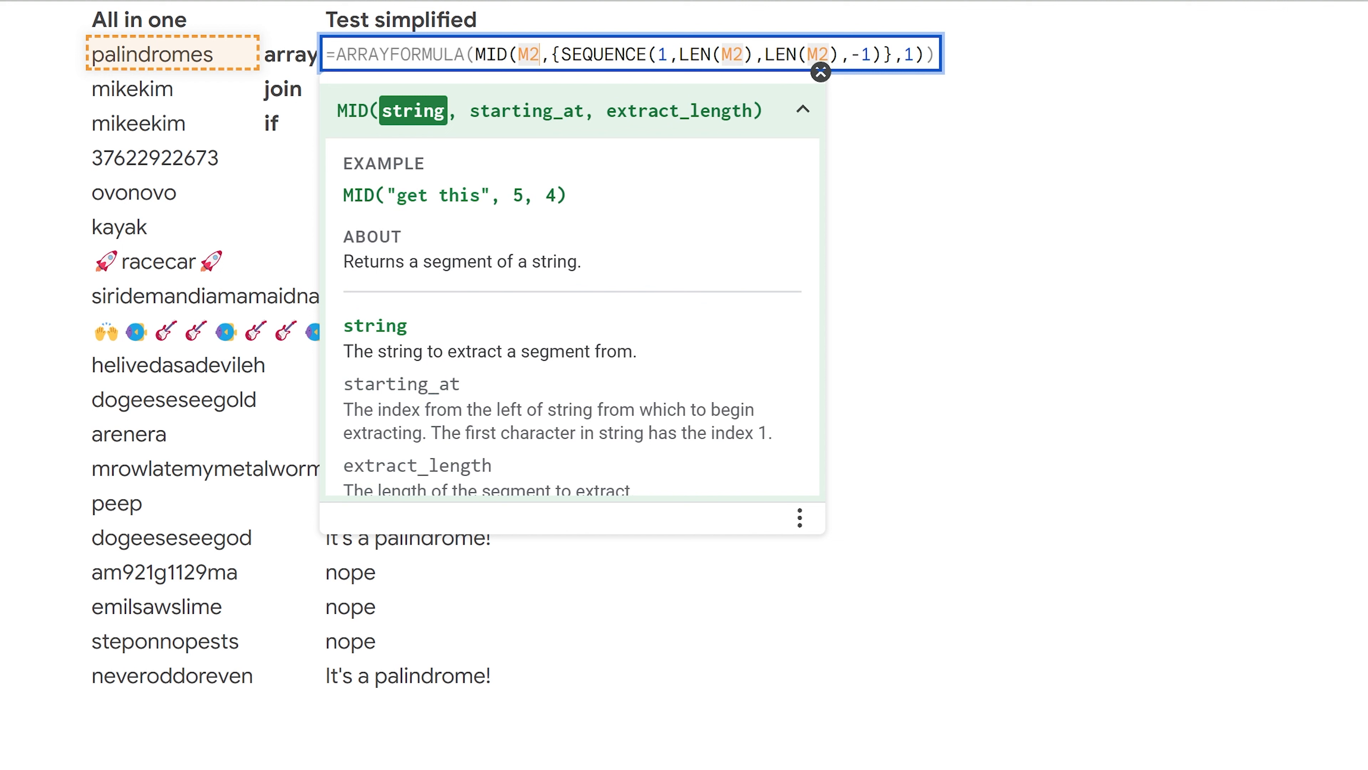
click(560, 55)
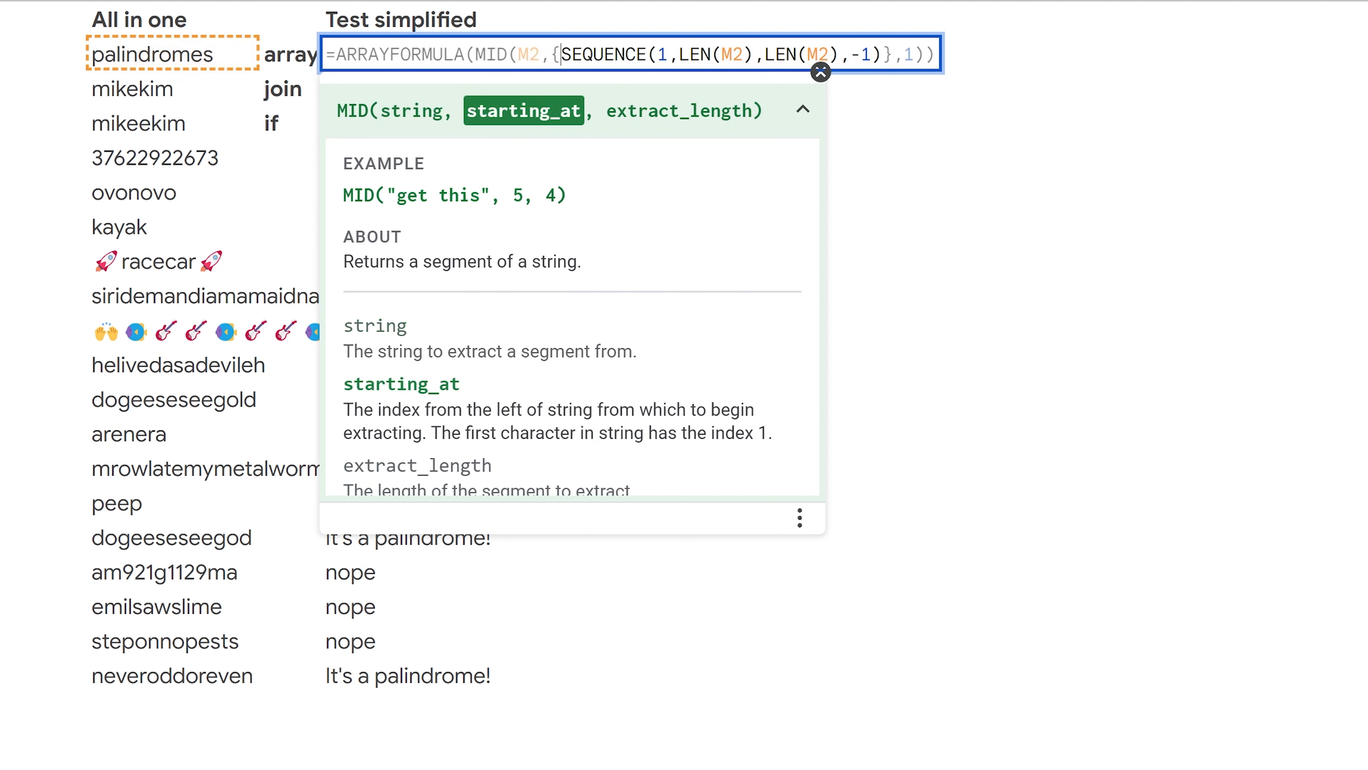
drag(561, 54, 892, 55)
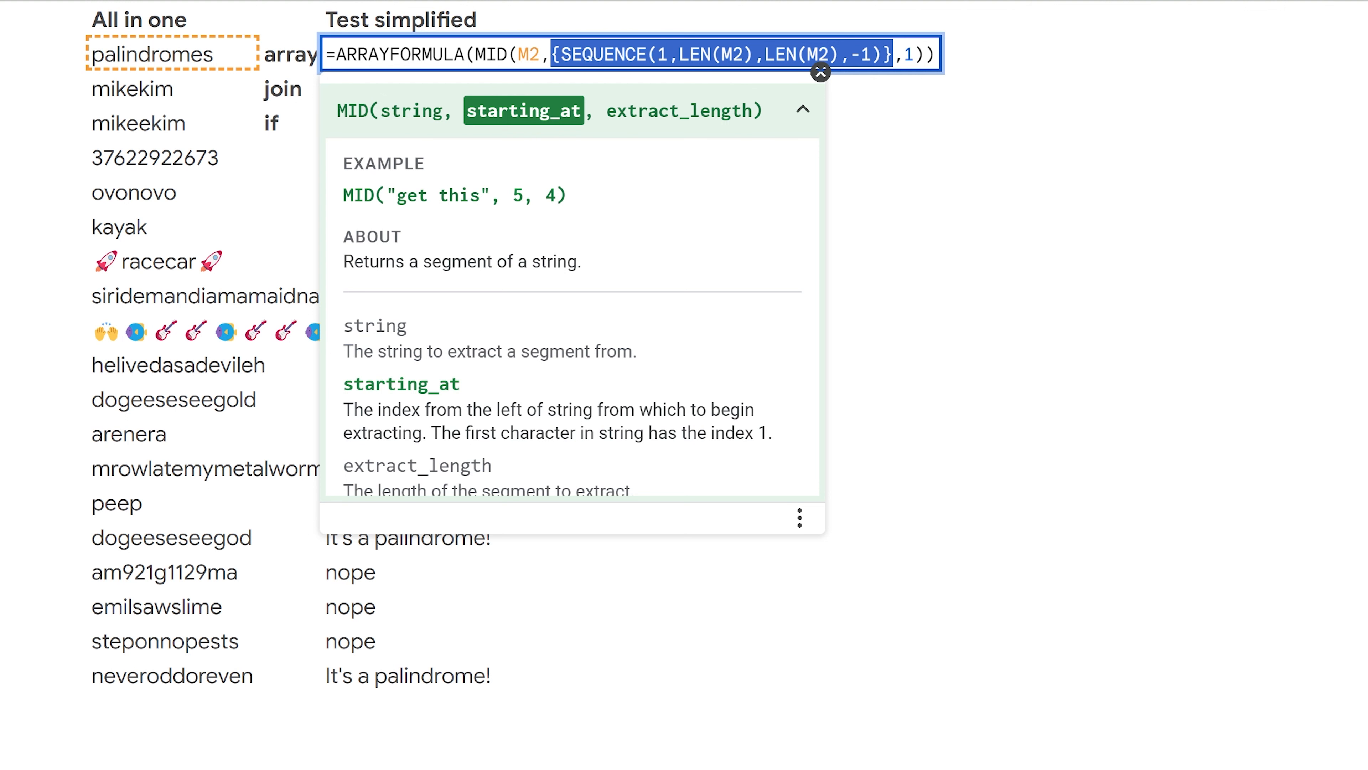
drag(904, 54, 916, 54)
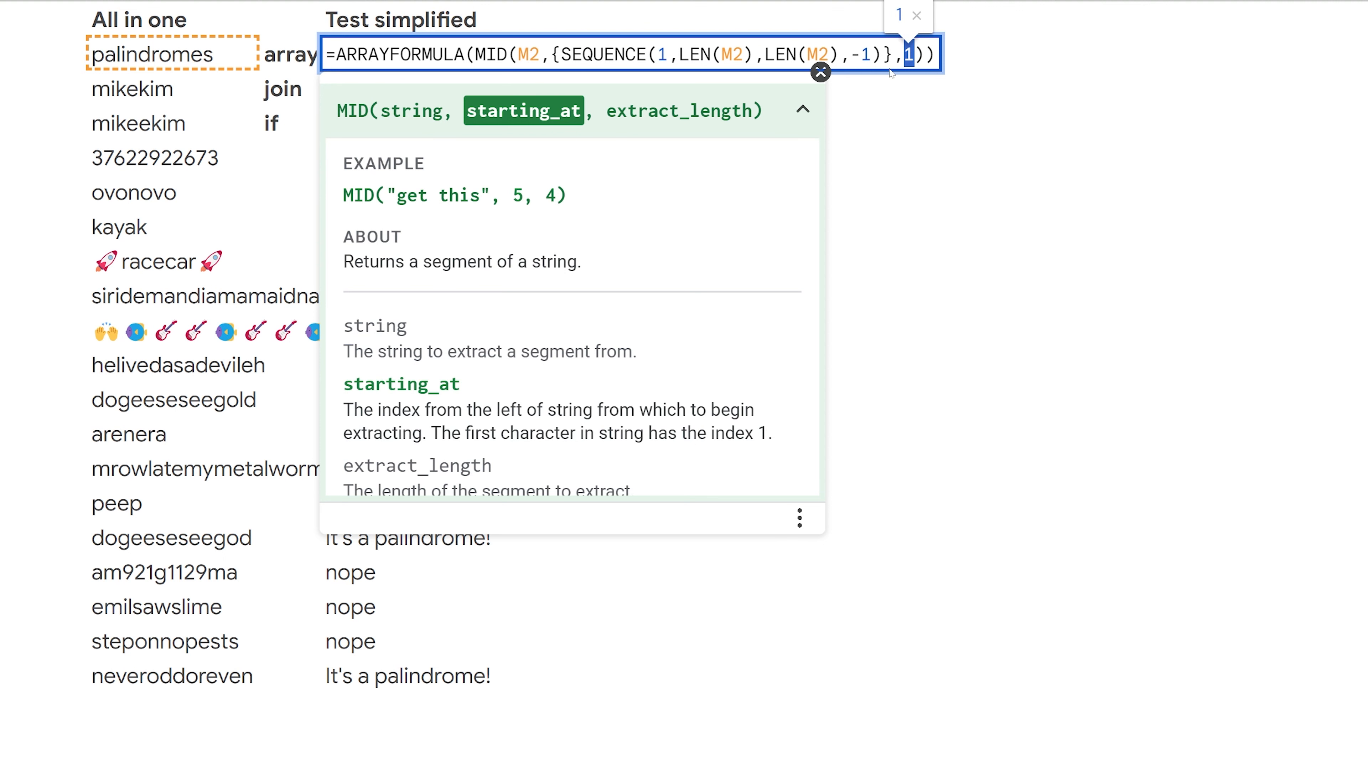
key(Return)
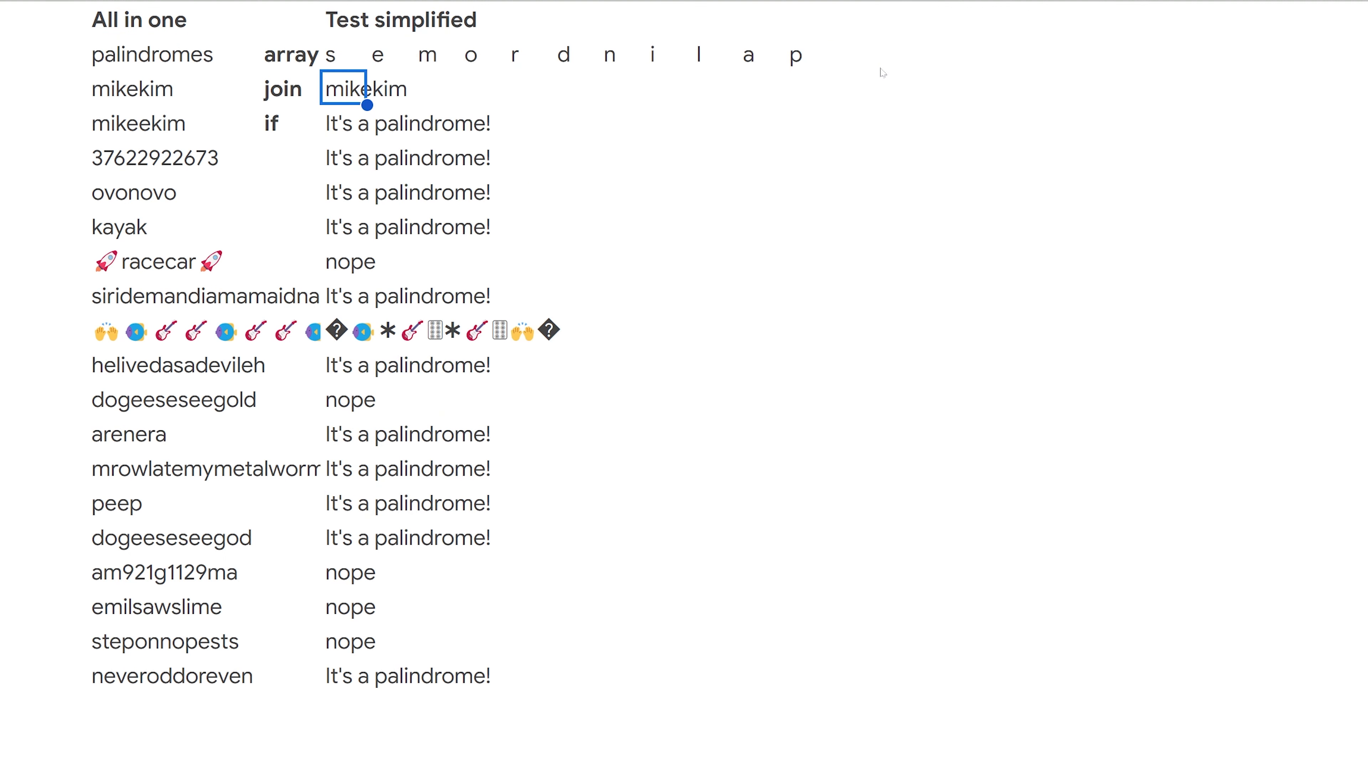
- Compare the array row's spread-out letters with their ARRAYFORMULA expression, leaving the formula as is
click(342, 50)
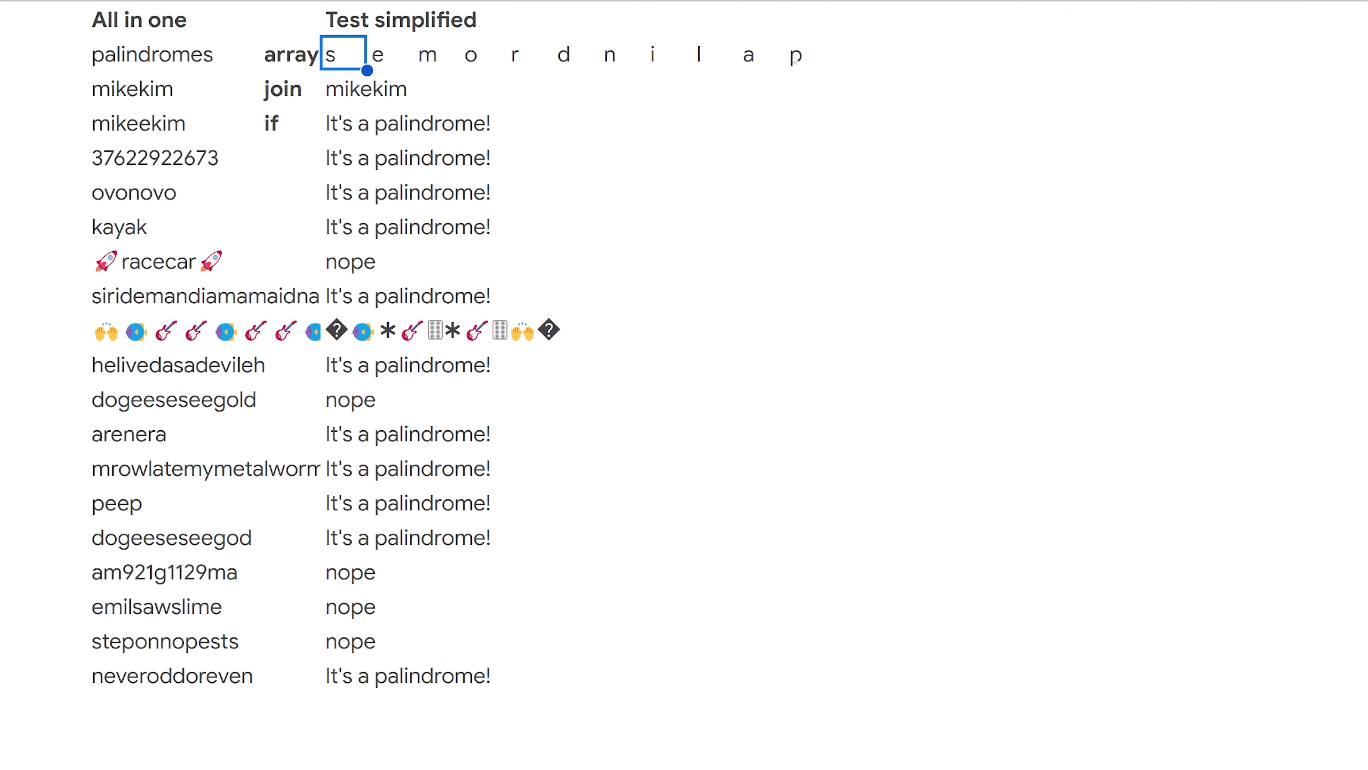
double_click(348, 67)
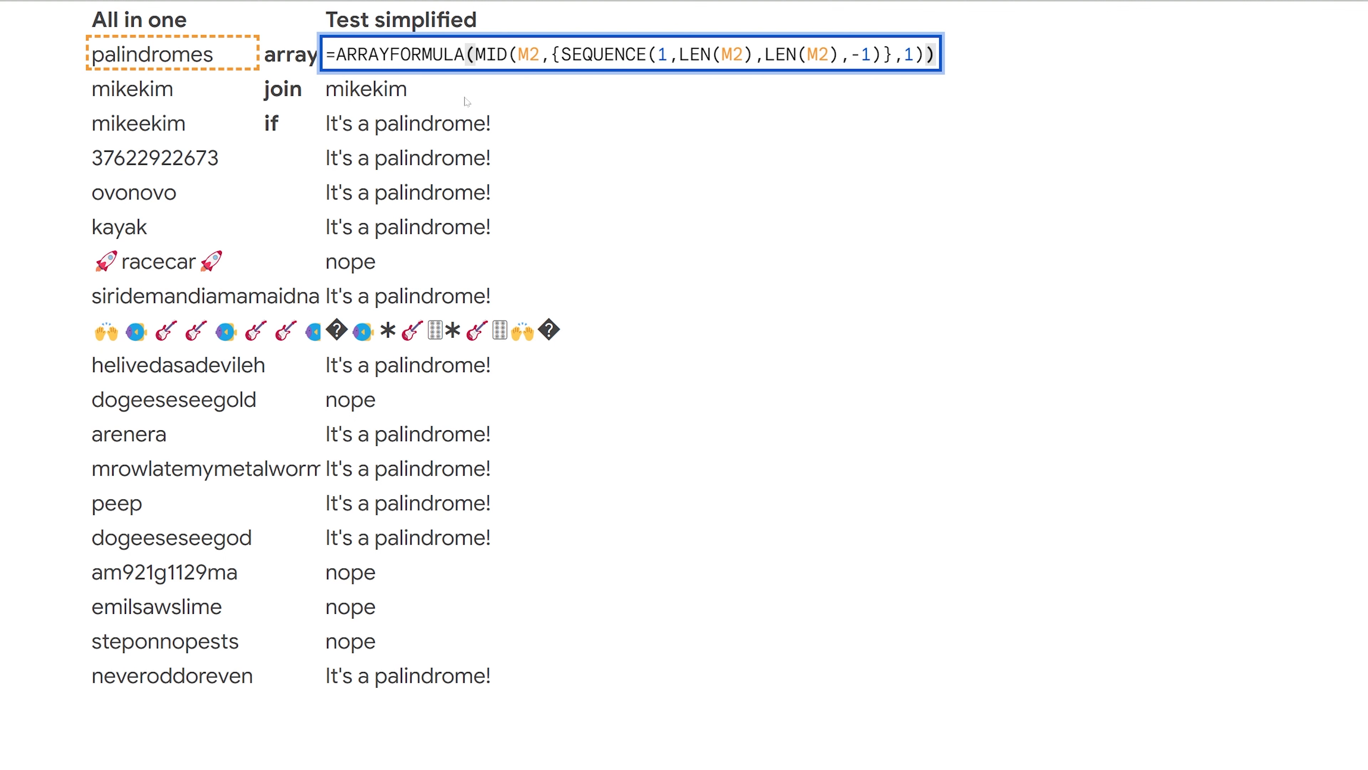
key(Escape)
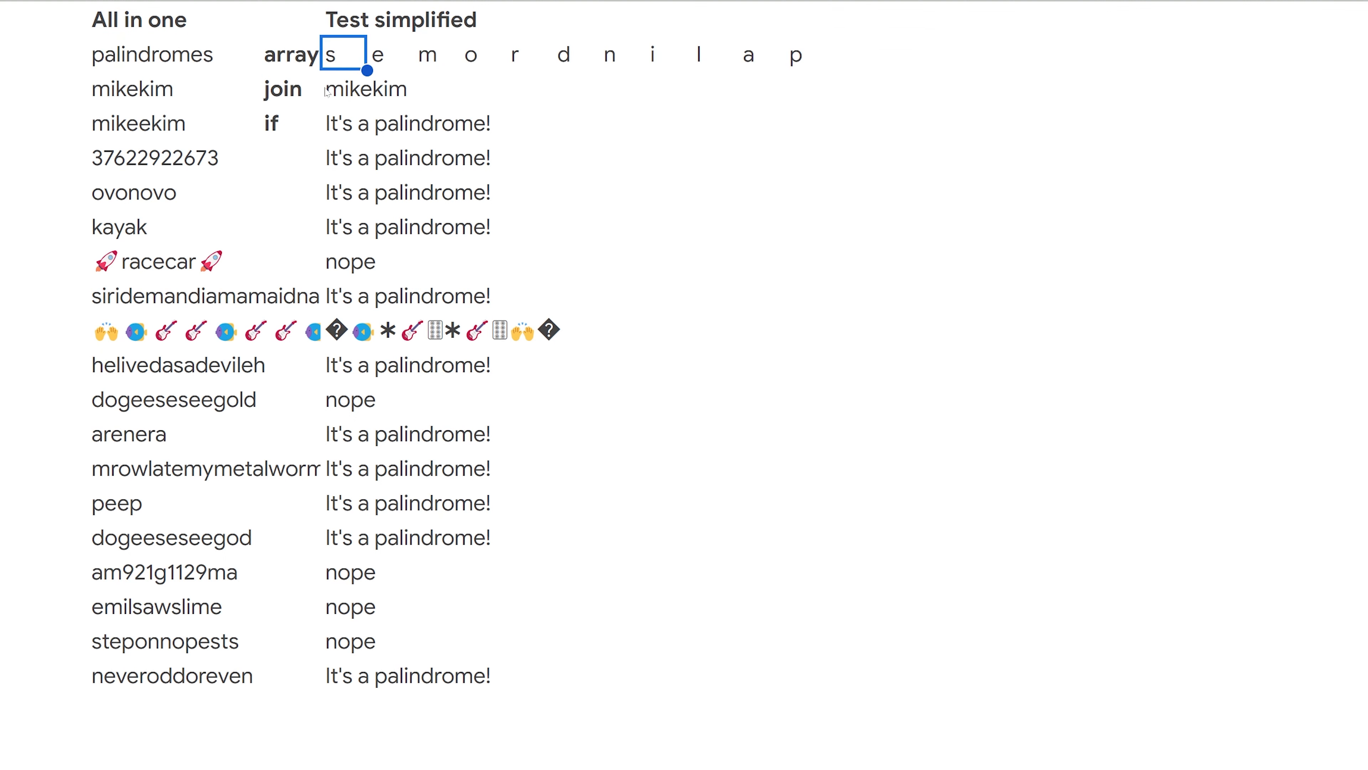
- Examine the JOIN formula in the join row, highlighting its nested ARRAYFORMULA argument and its empty-text delimiter, without editing it
double_click(356, 93)
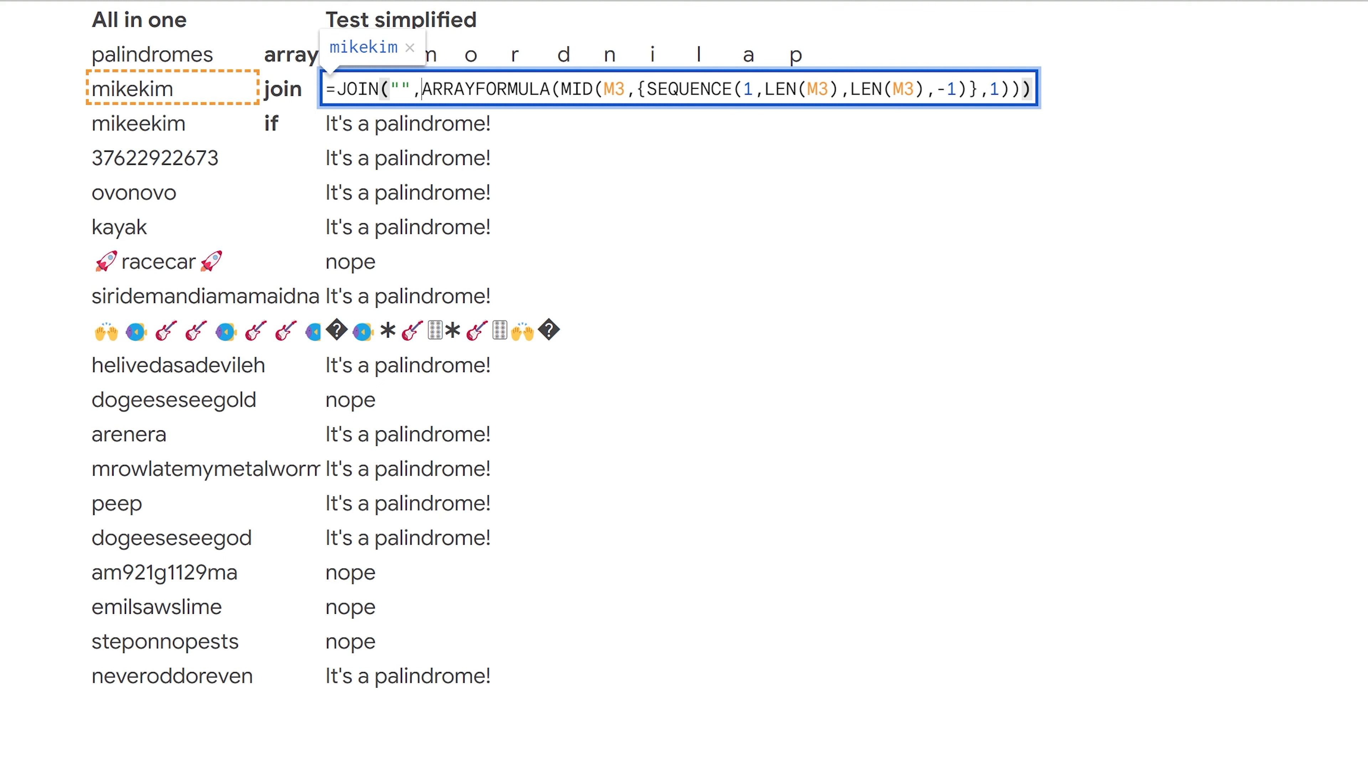
drag(421, 89, 1033, 61)
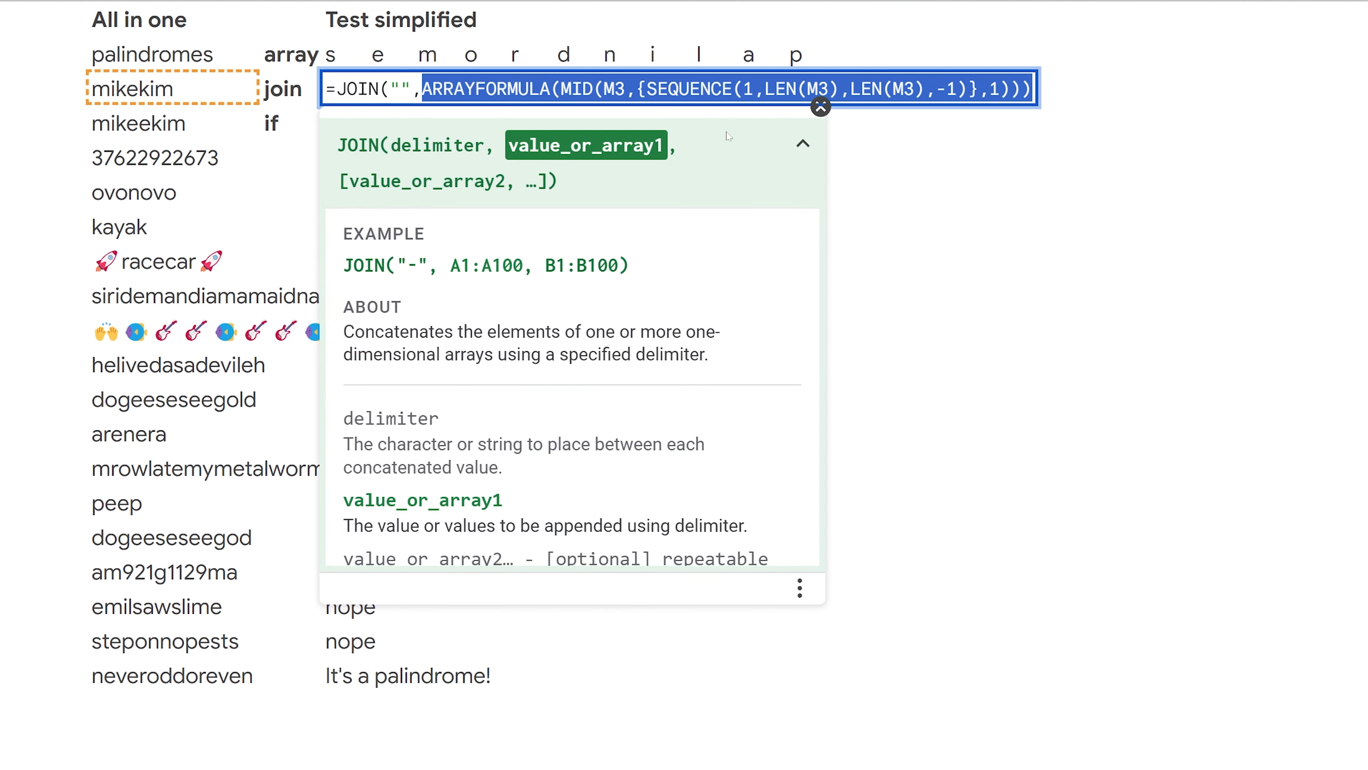
drag(400, 89, 411, 89)
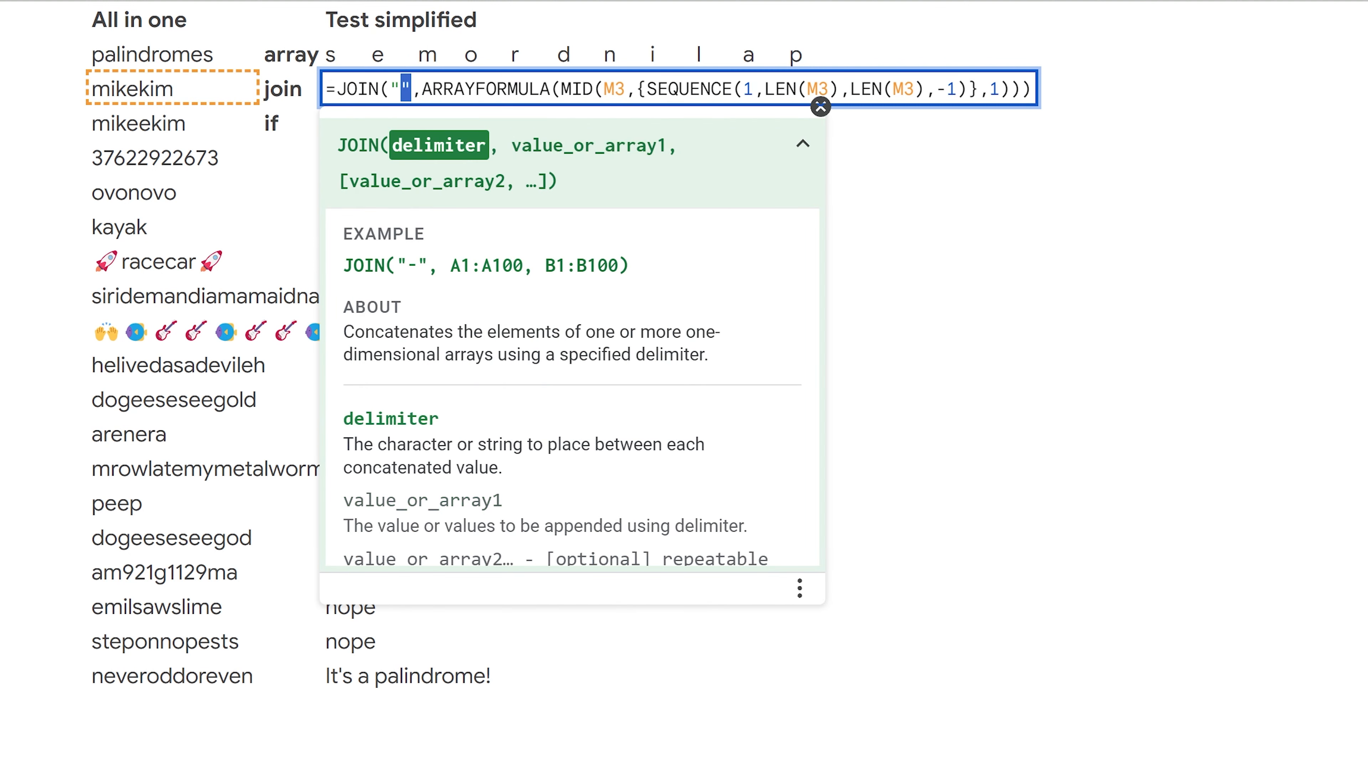
click(389, 89)
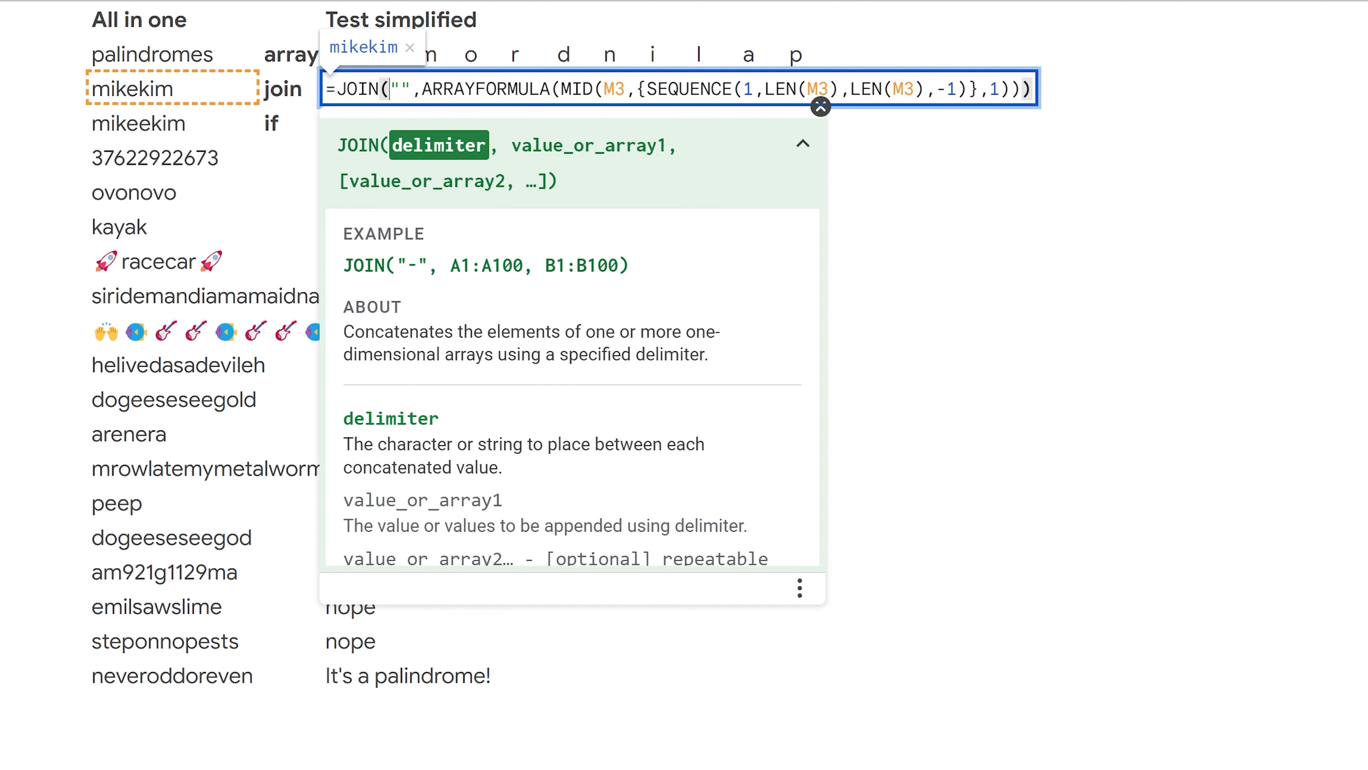
key(Return)
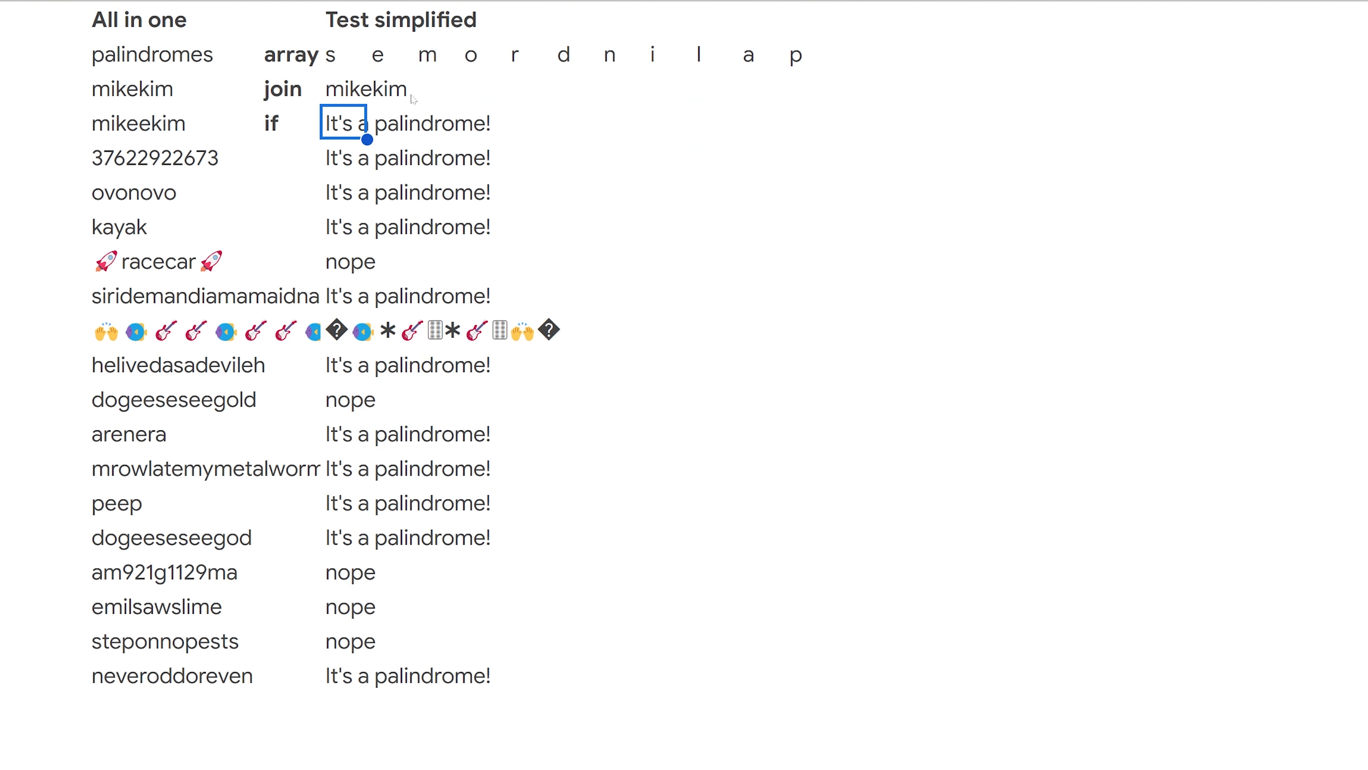
double_click(360, 83)
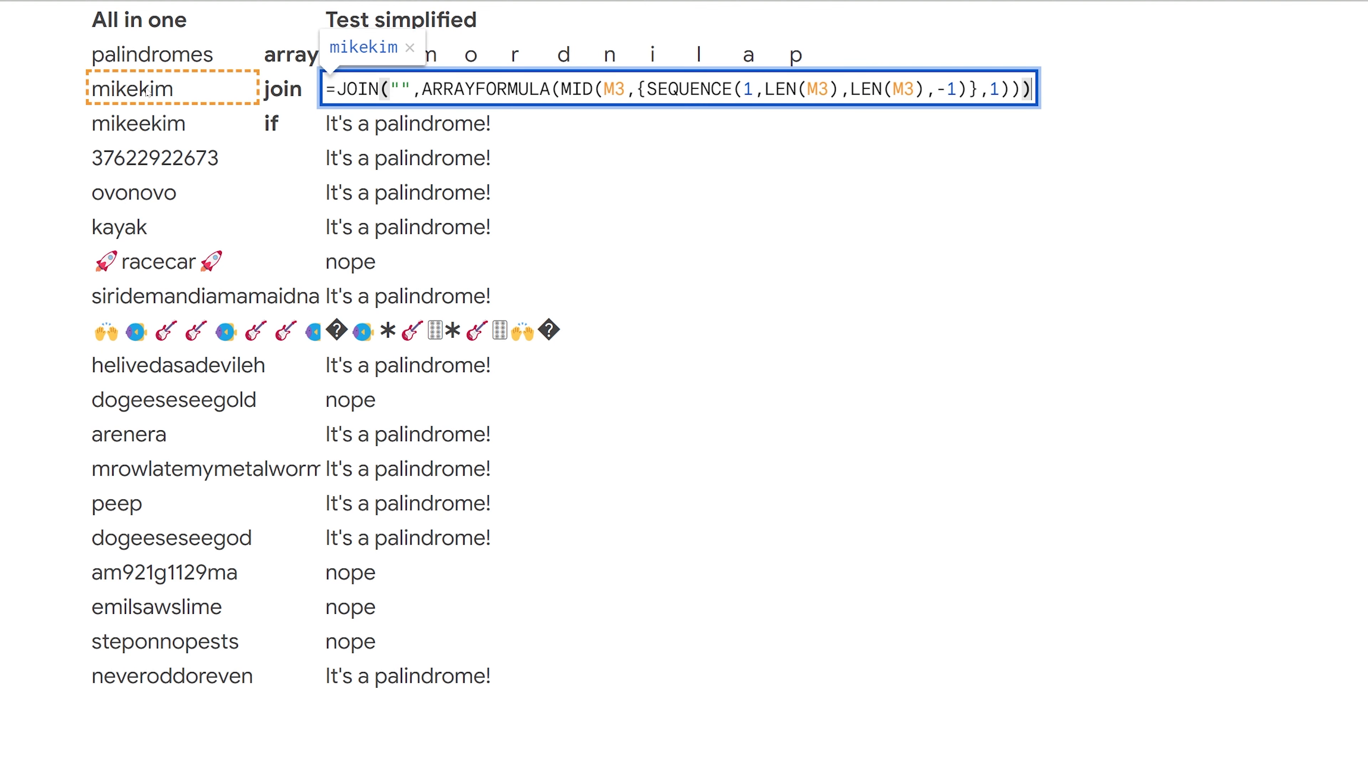
key(Escape)
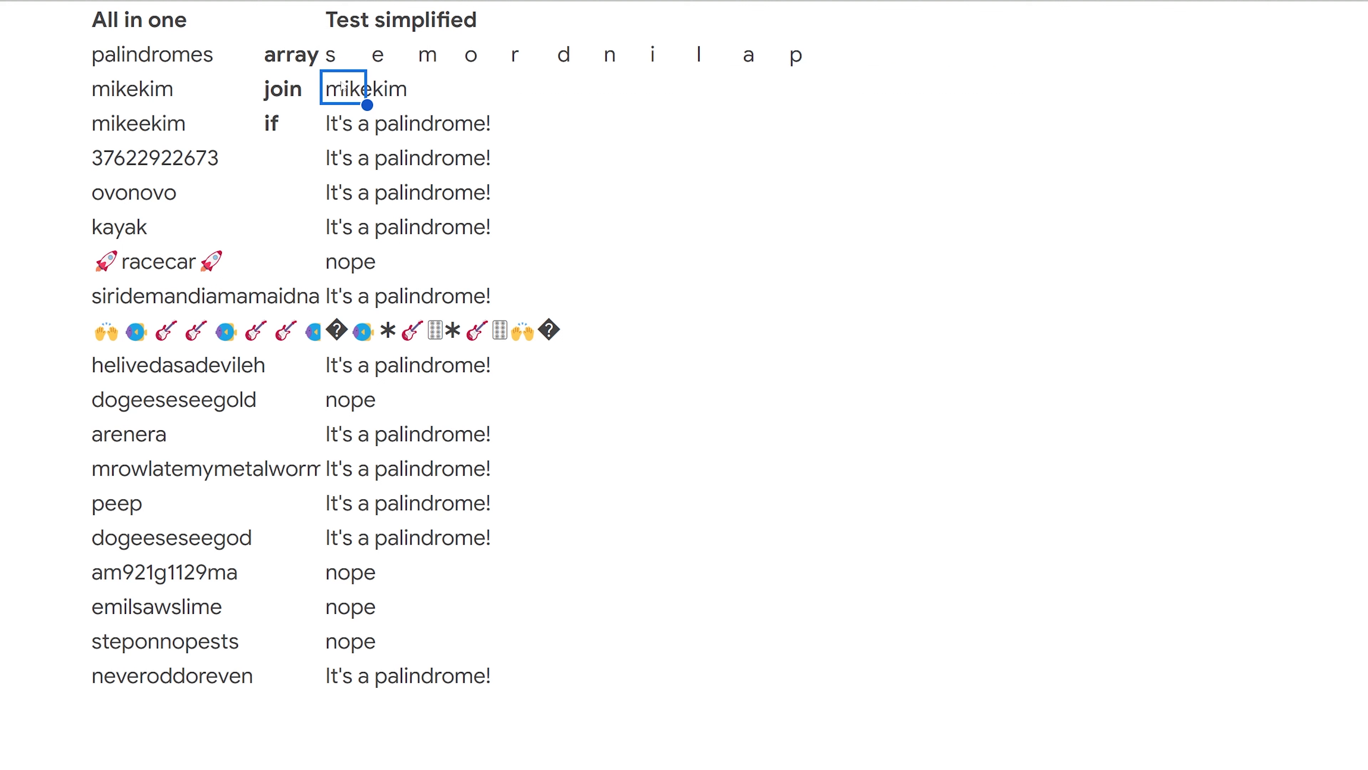
- Test the JOIN formula by entering 8asdfie in cell M3, and undo the entry
click(186, 92)
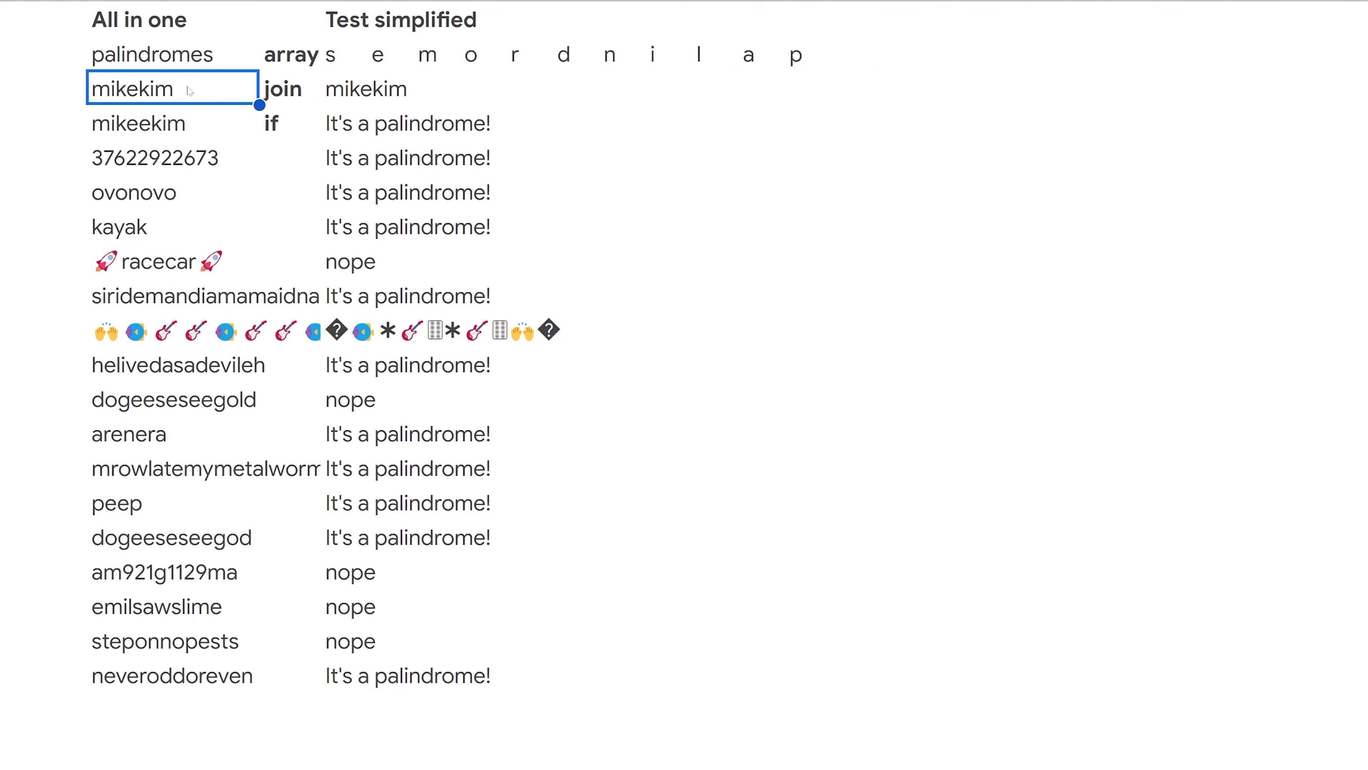
text(8asdfie)
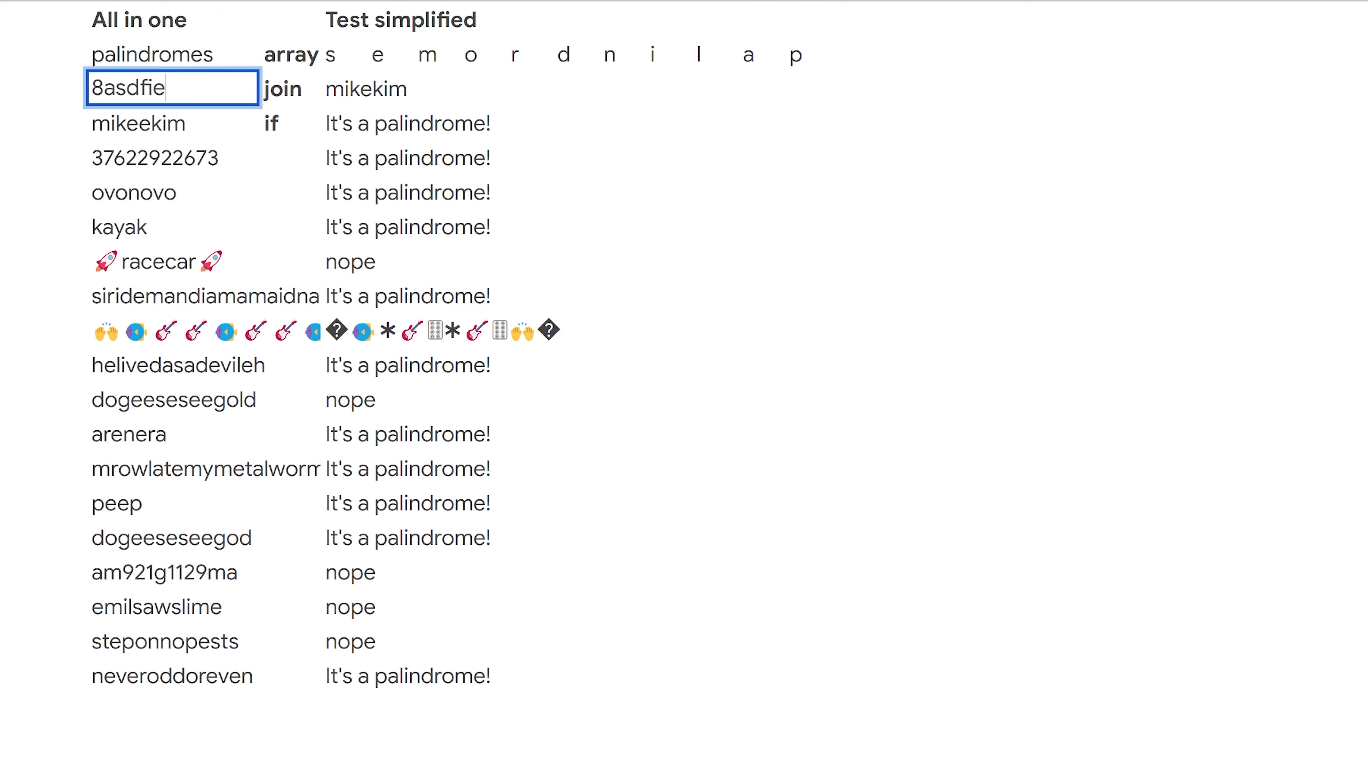
key(Return)
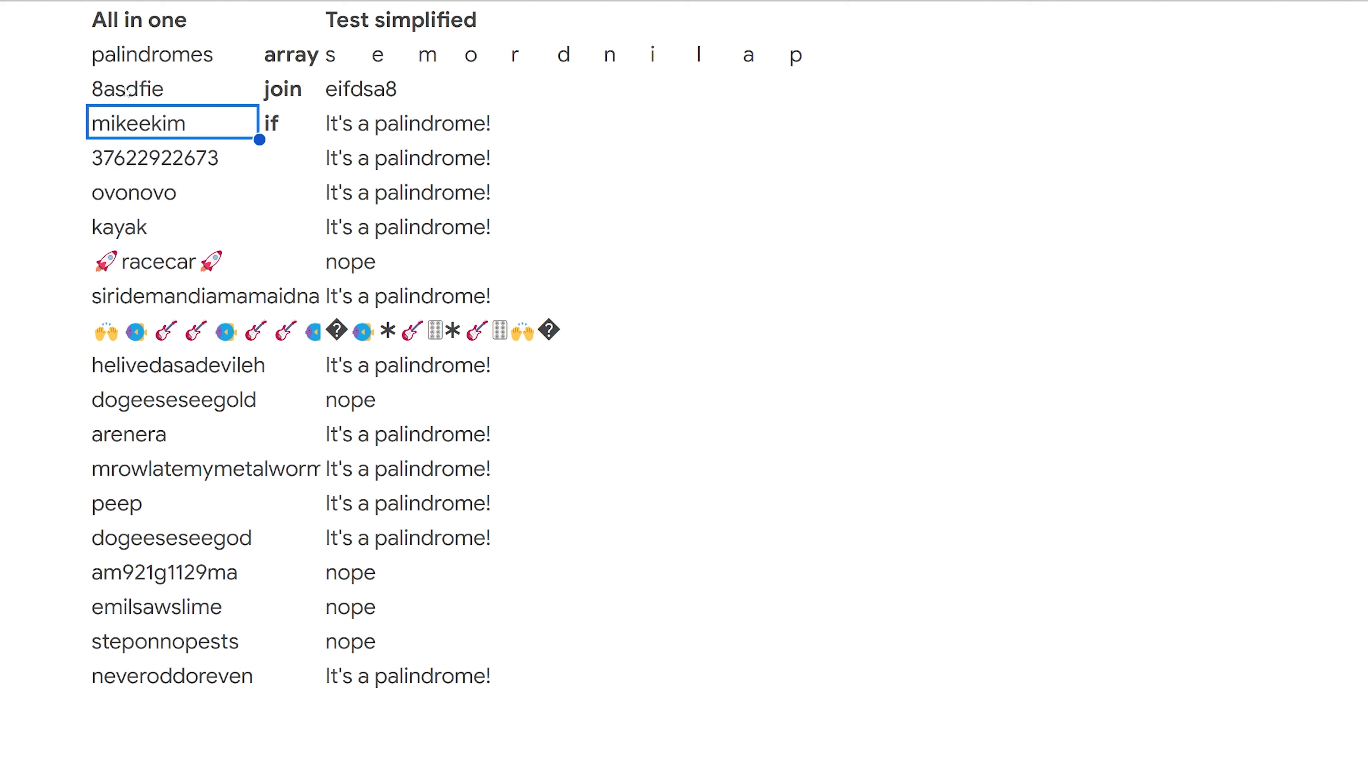
key(ctrl+z)
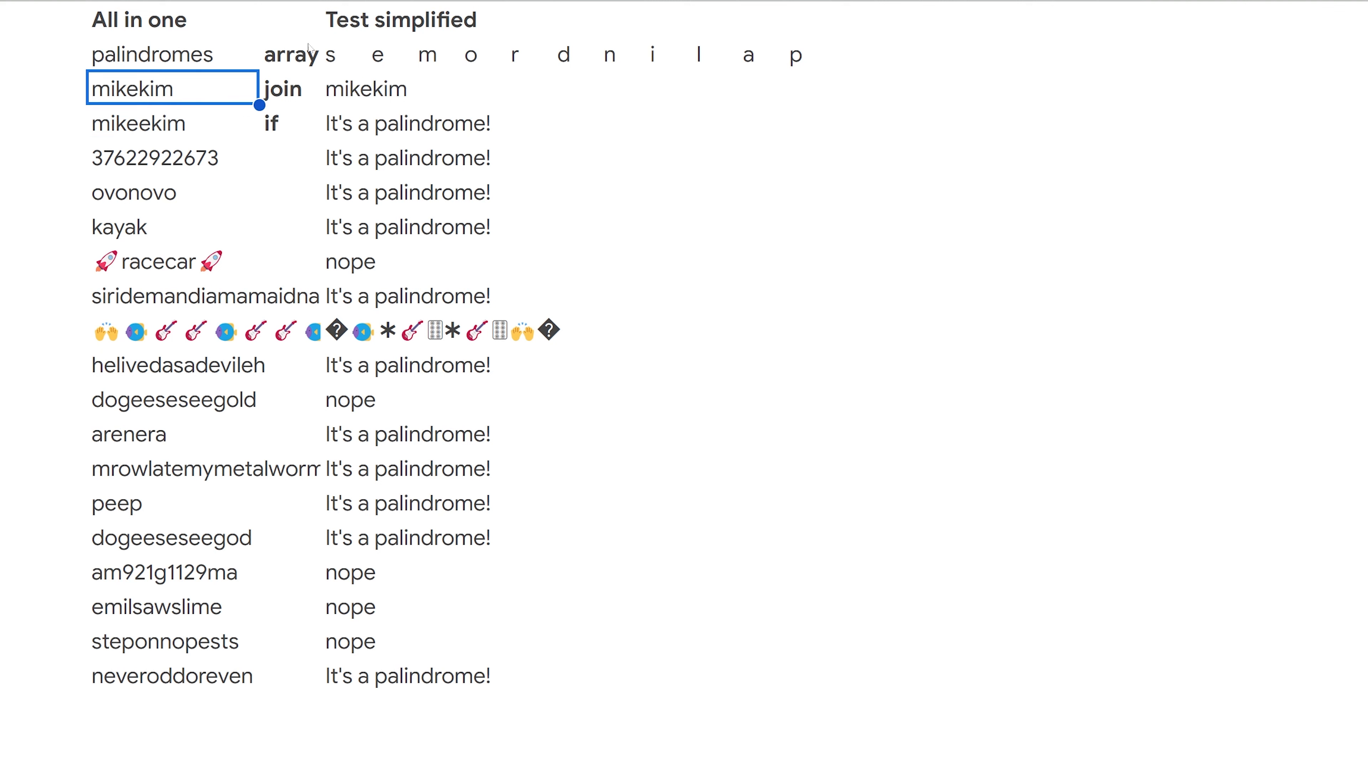
- Highlight the whole JOIN expression after the equals sign in the join row to examine it, without changing the formula
double_click(353, 91)
drag(337, 89, 348, 90)
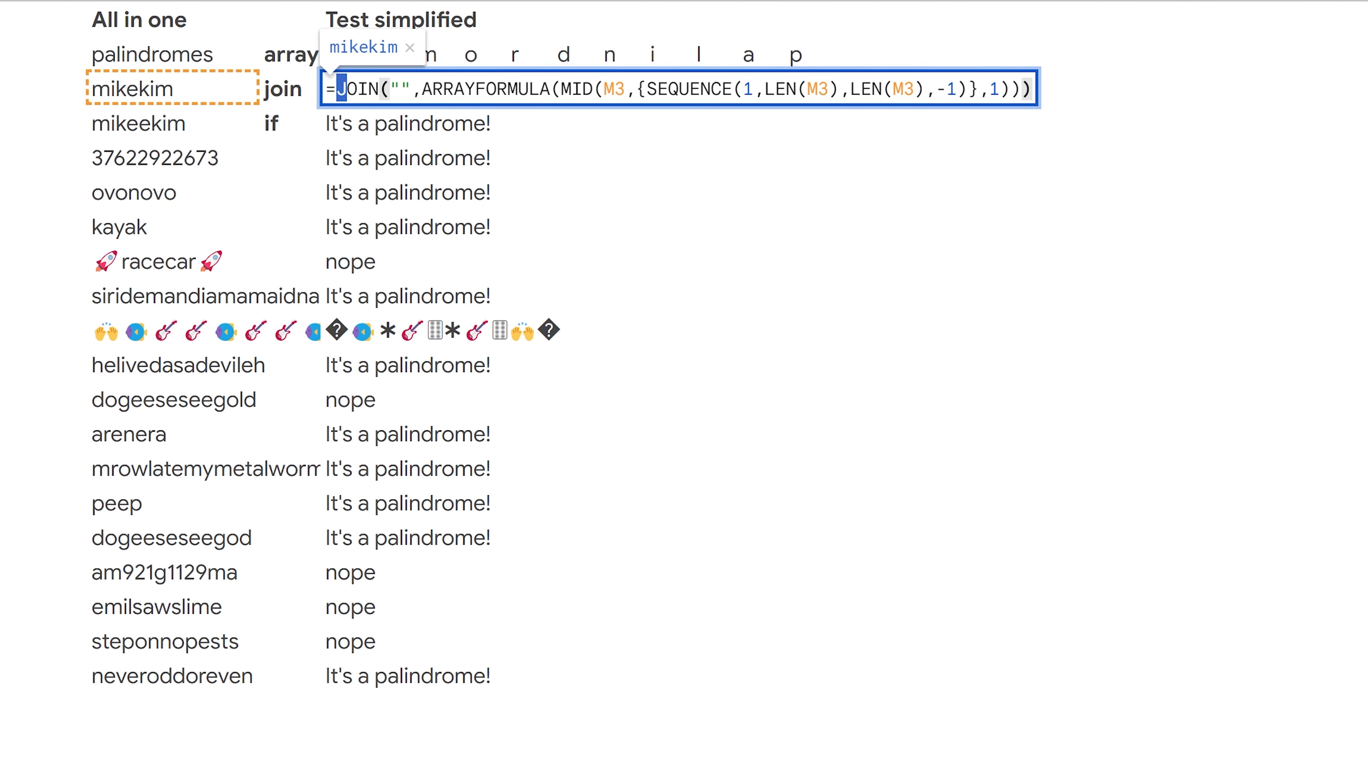
shift+click(1034, 89)
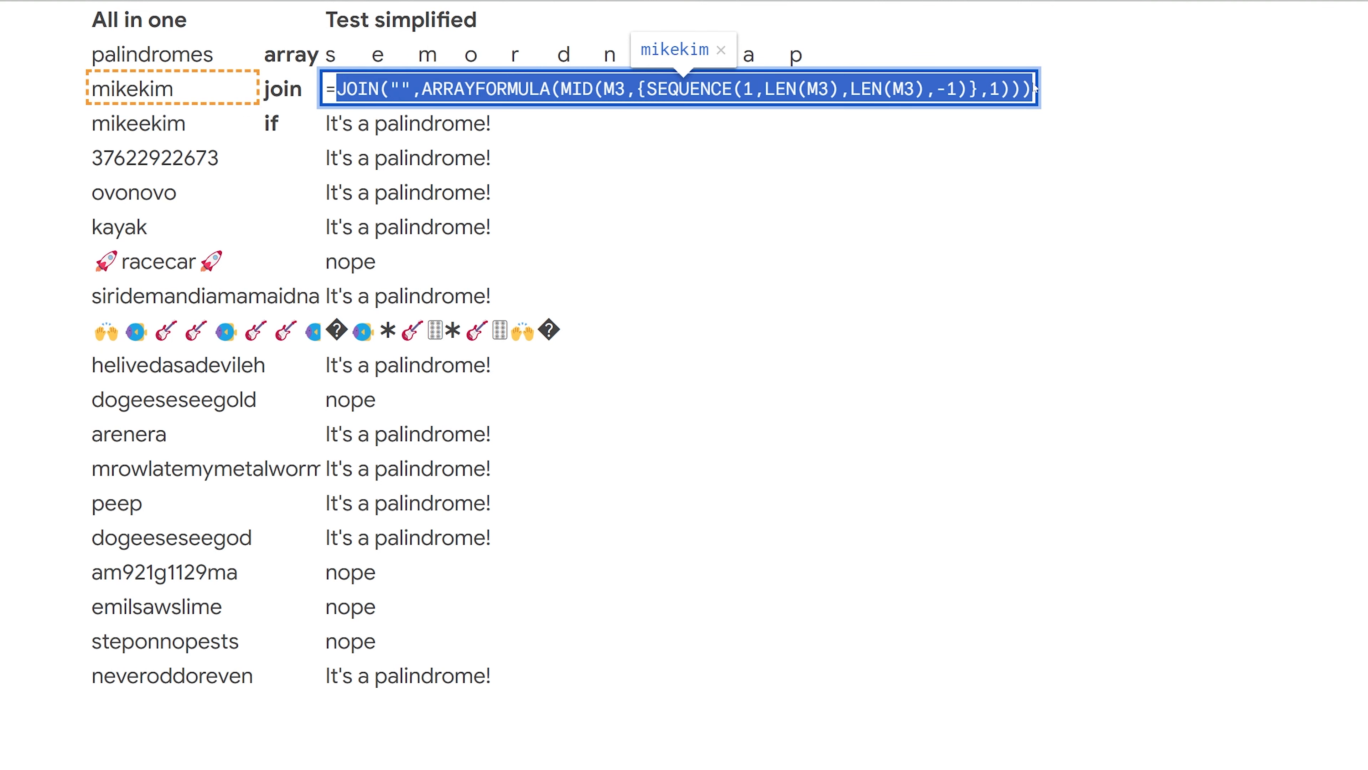
key(Escape)
- Cut the nested JOIN expression out of the if row's IF formula to show its logical test, and paste it back in place
double_click(356, 125)
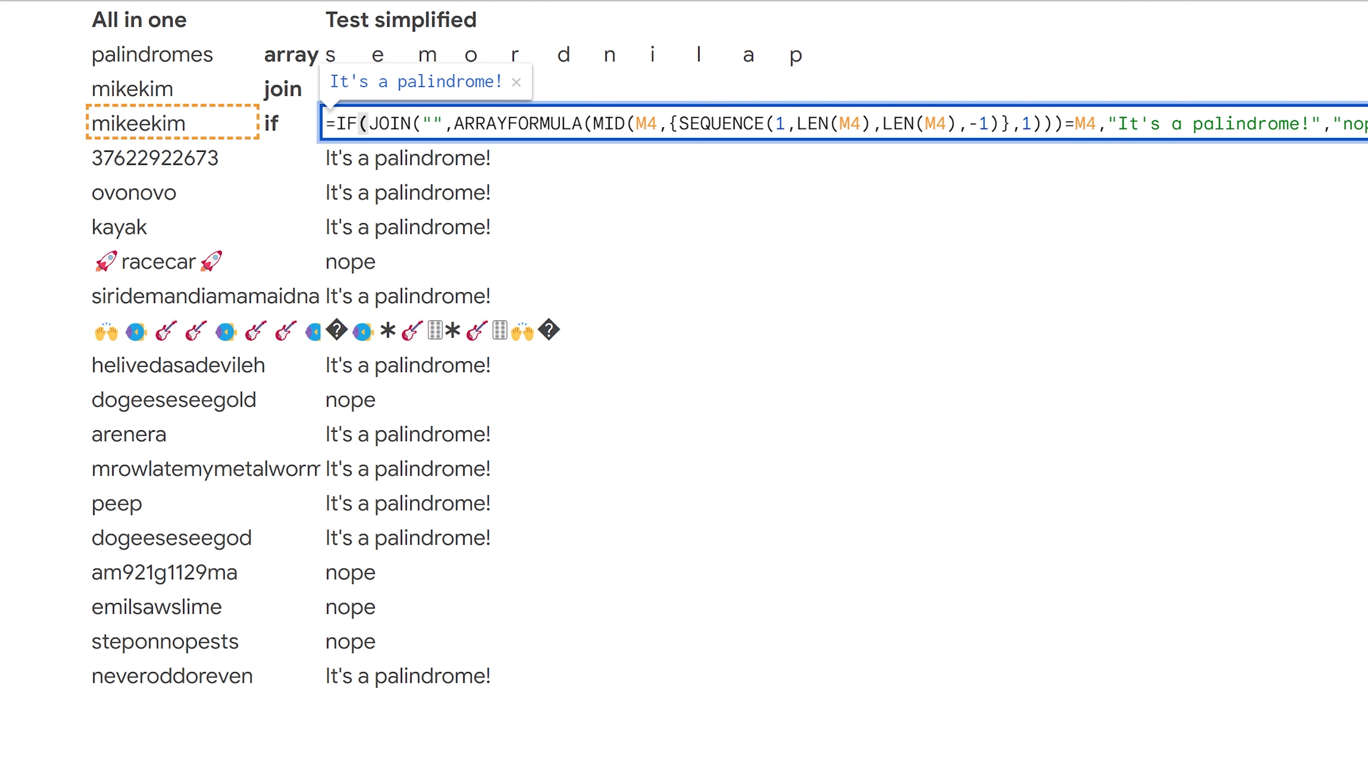
drag(368, 124, 1064, 124)
key(ctrl+x)
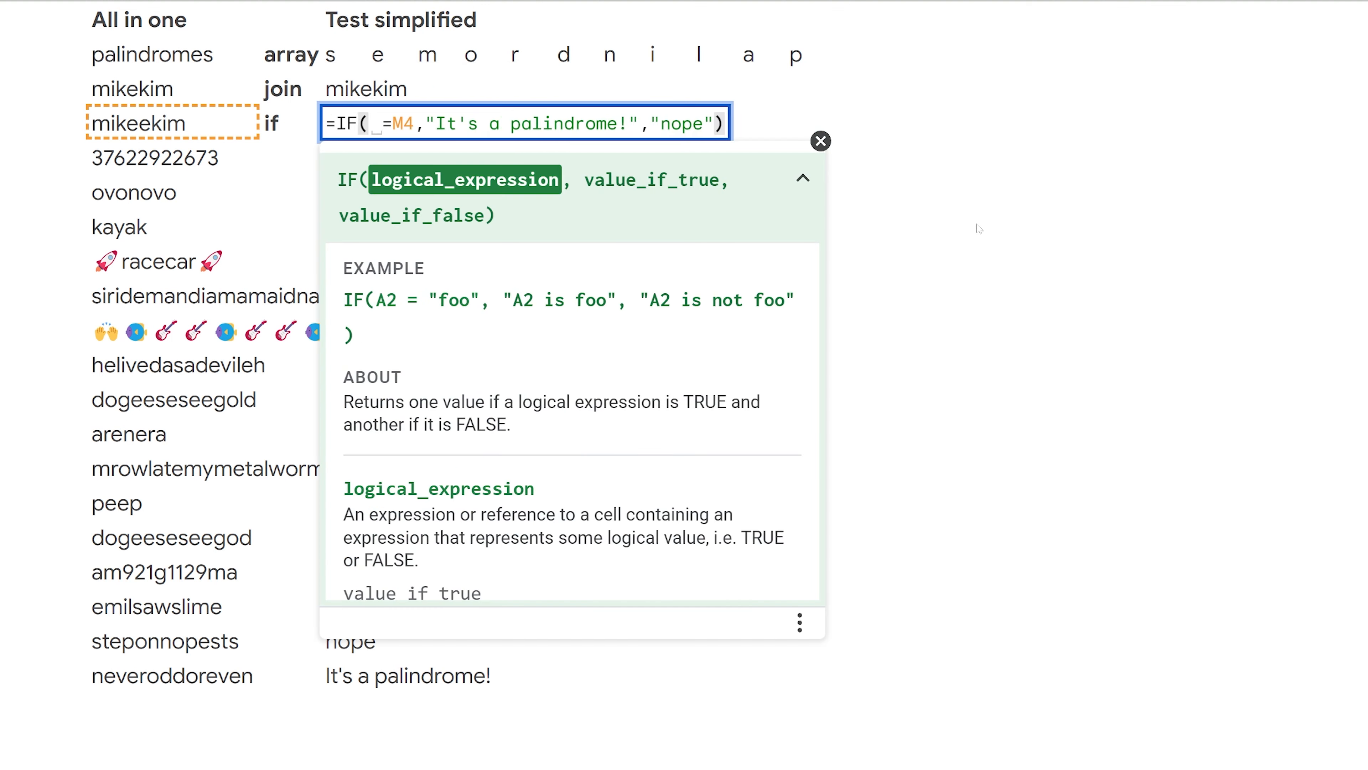
key(ctrl+v)
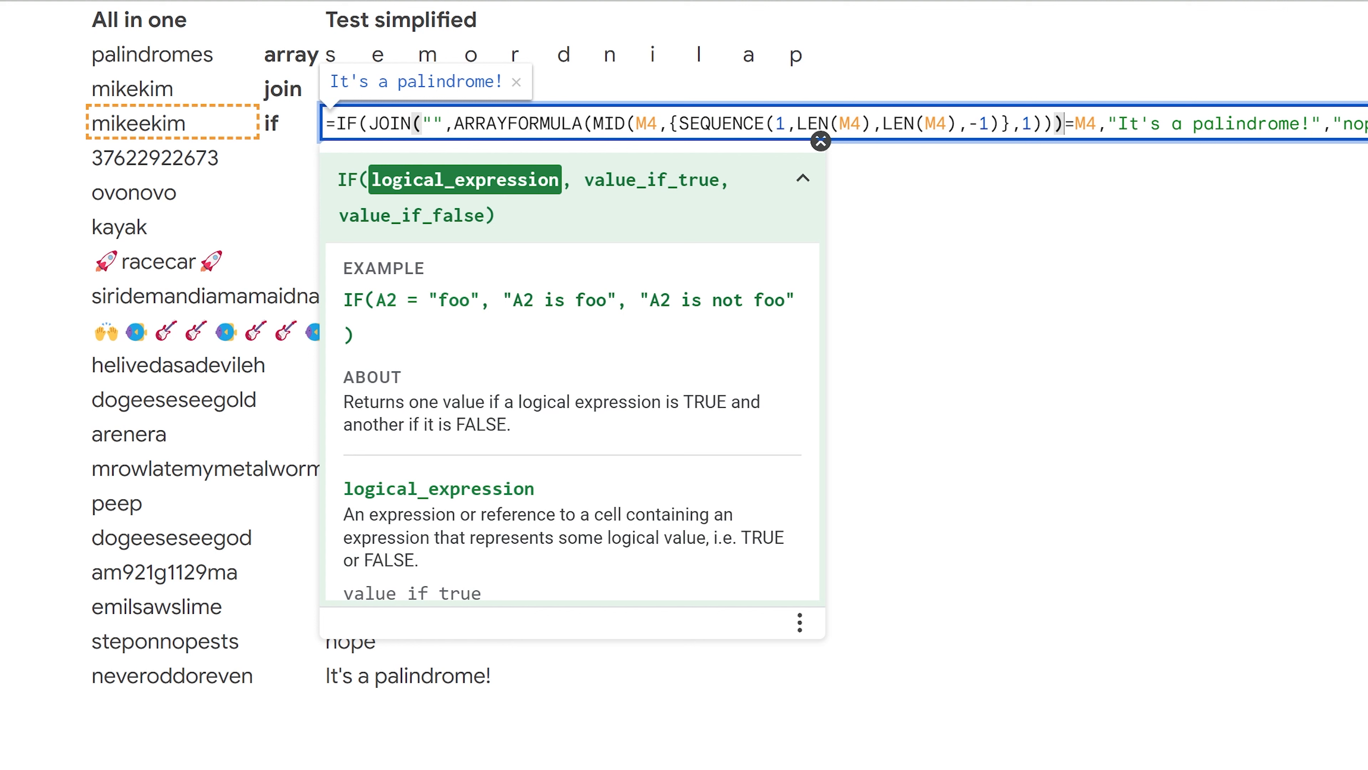
- Highlight the M4 reference and the =M4 comparison in the if row's IF formula, and leave the formula without editing it
key(shift+Right)
key(shift+Right)
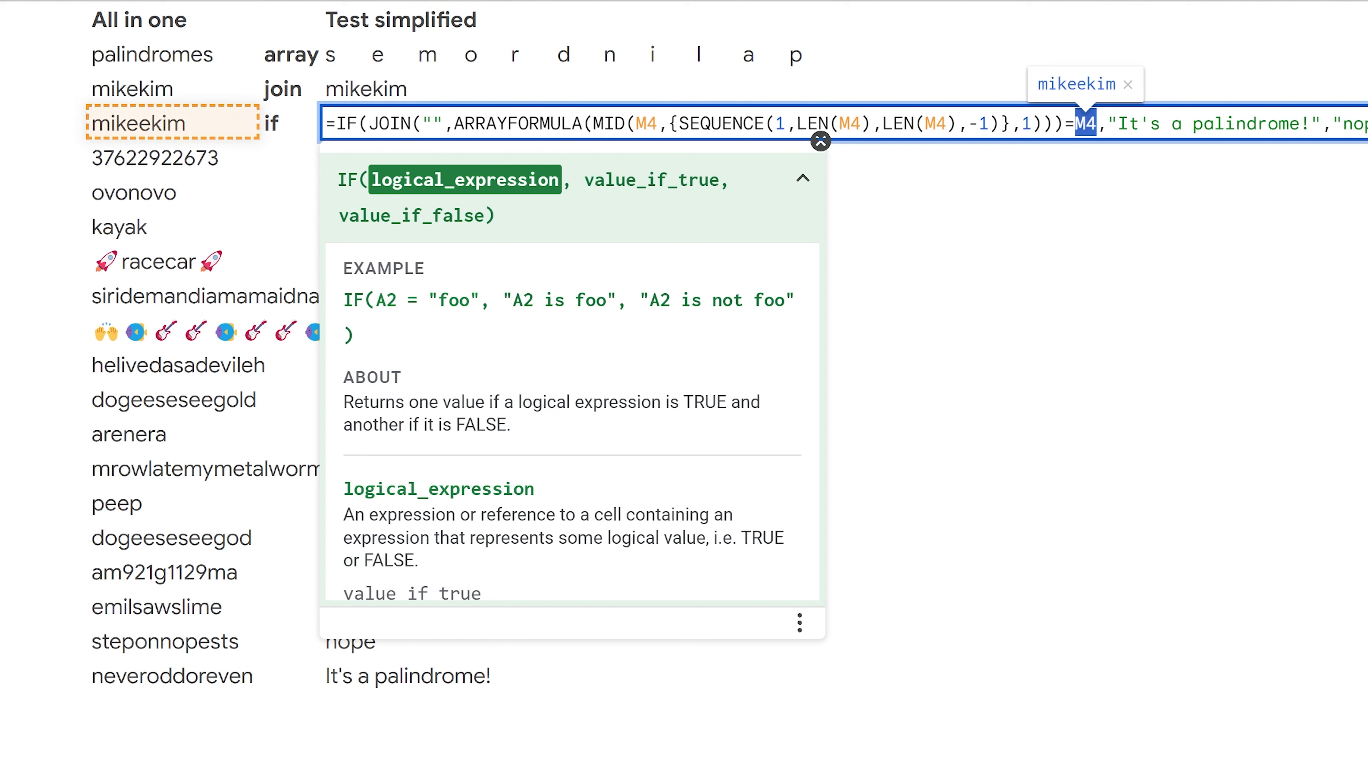
key(Left)
key(Left)
key(shift+Right)
key(shift+Right)
key(shift+Right)
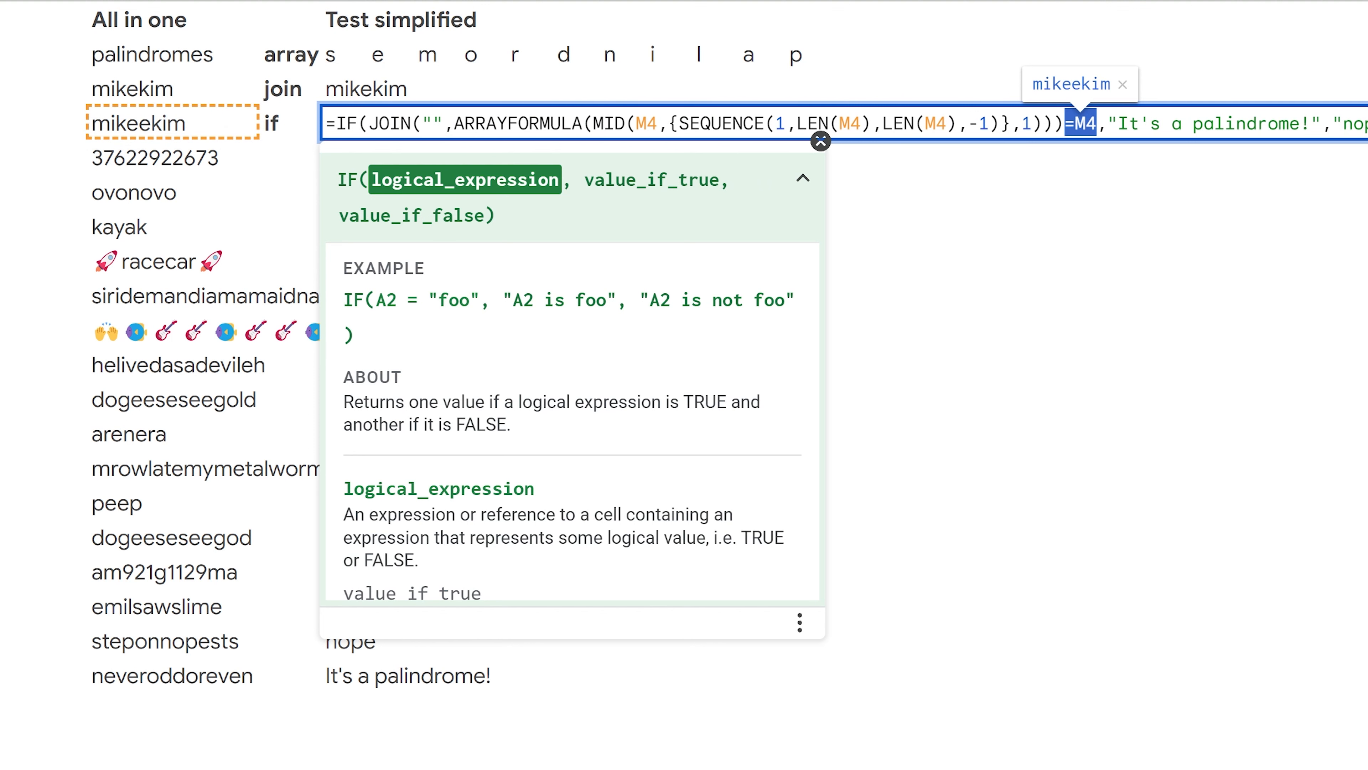
key(Escape)
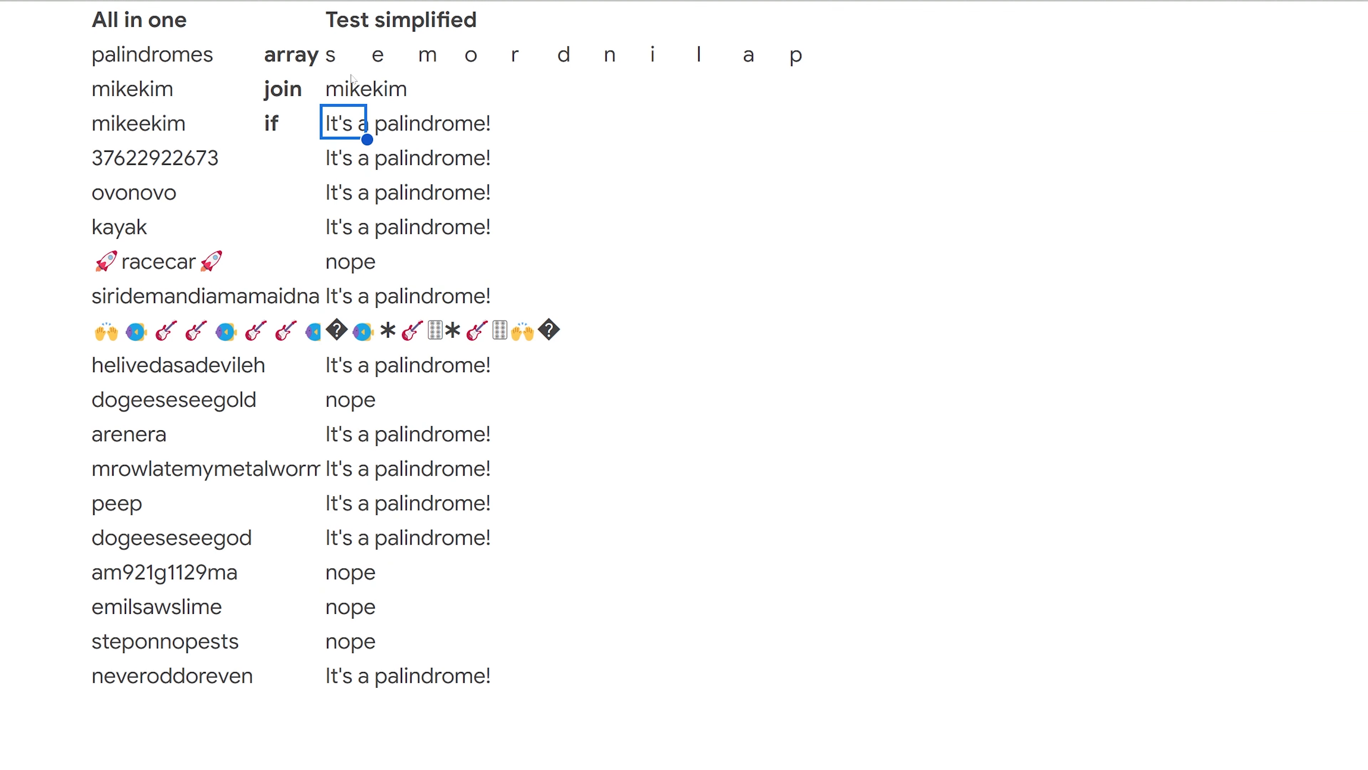
- Compare the join row's result with the IF formula, highlighting its "It's a palindrome!" and "nope" arguments without editing them
click(347, 84)
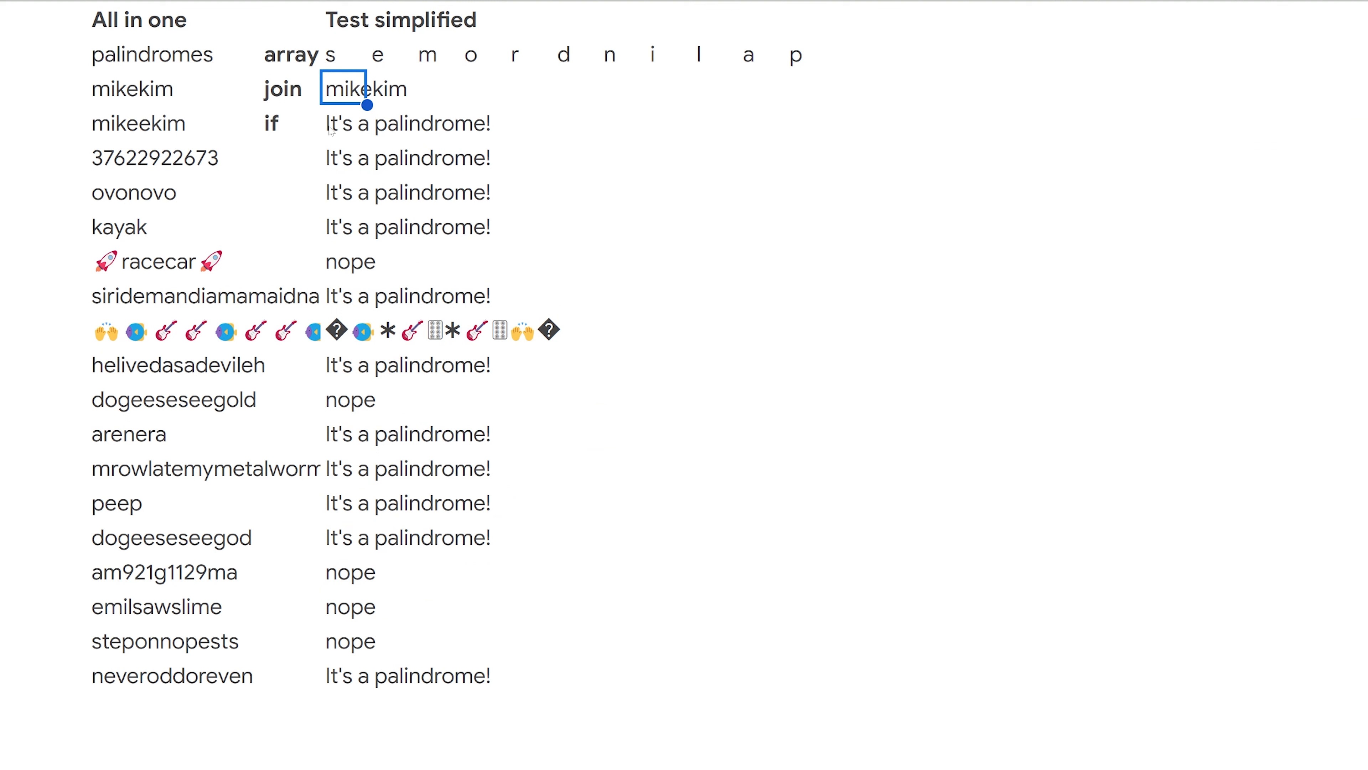
double_click(358, 123)
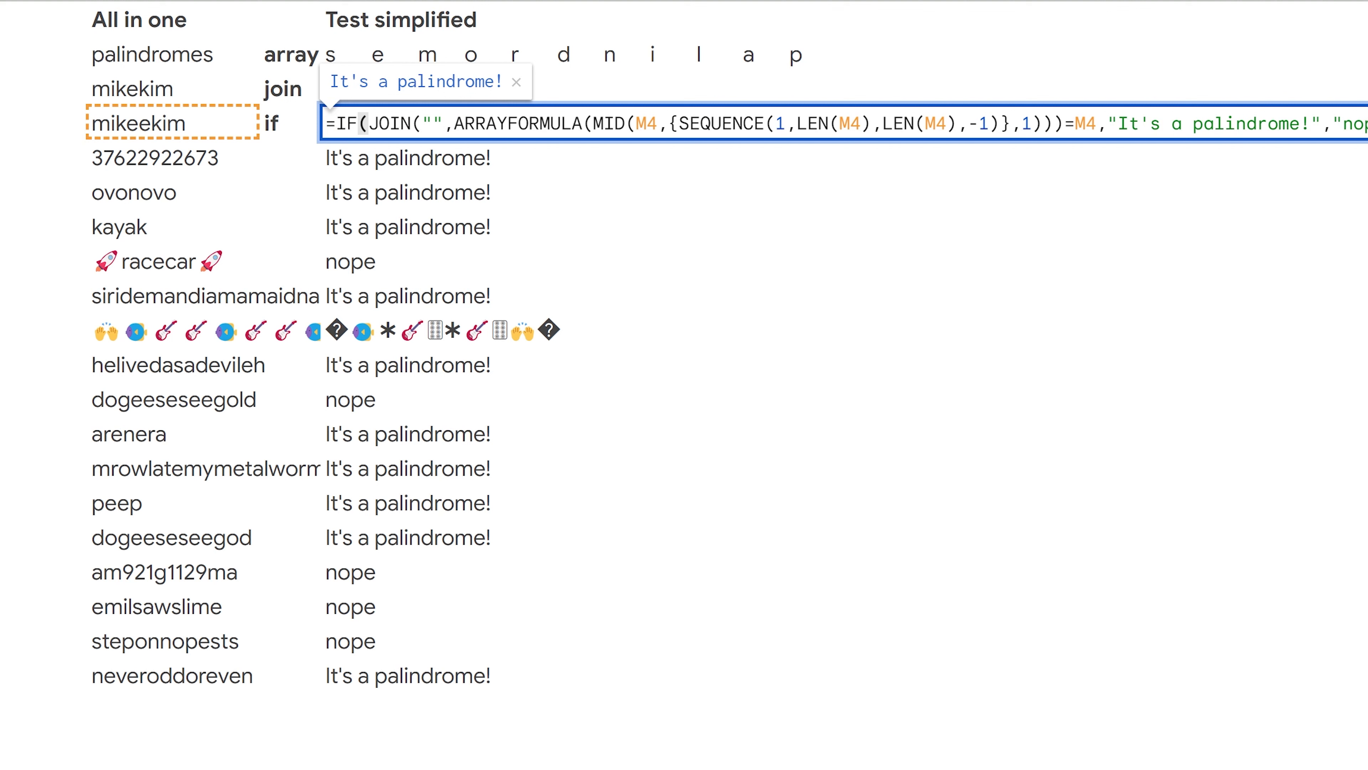
drag(1109, 124, 1367, 124)
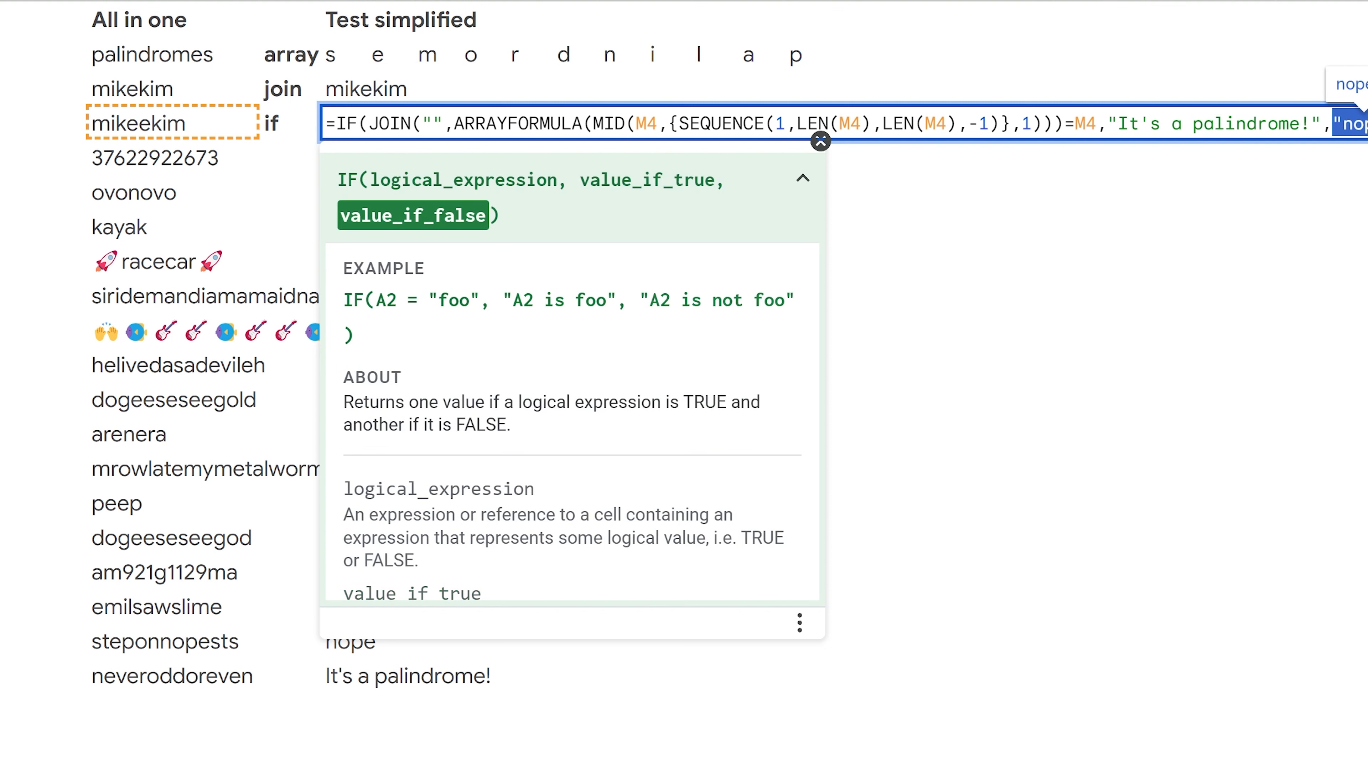
key(Escape)
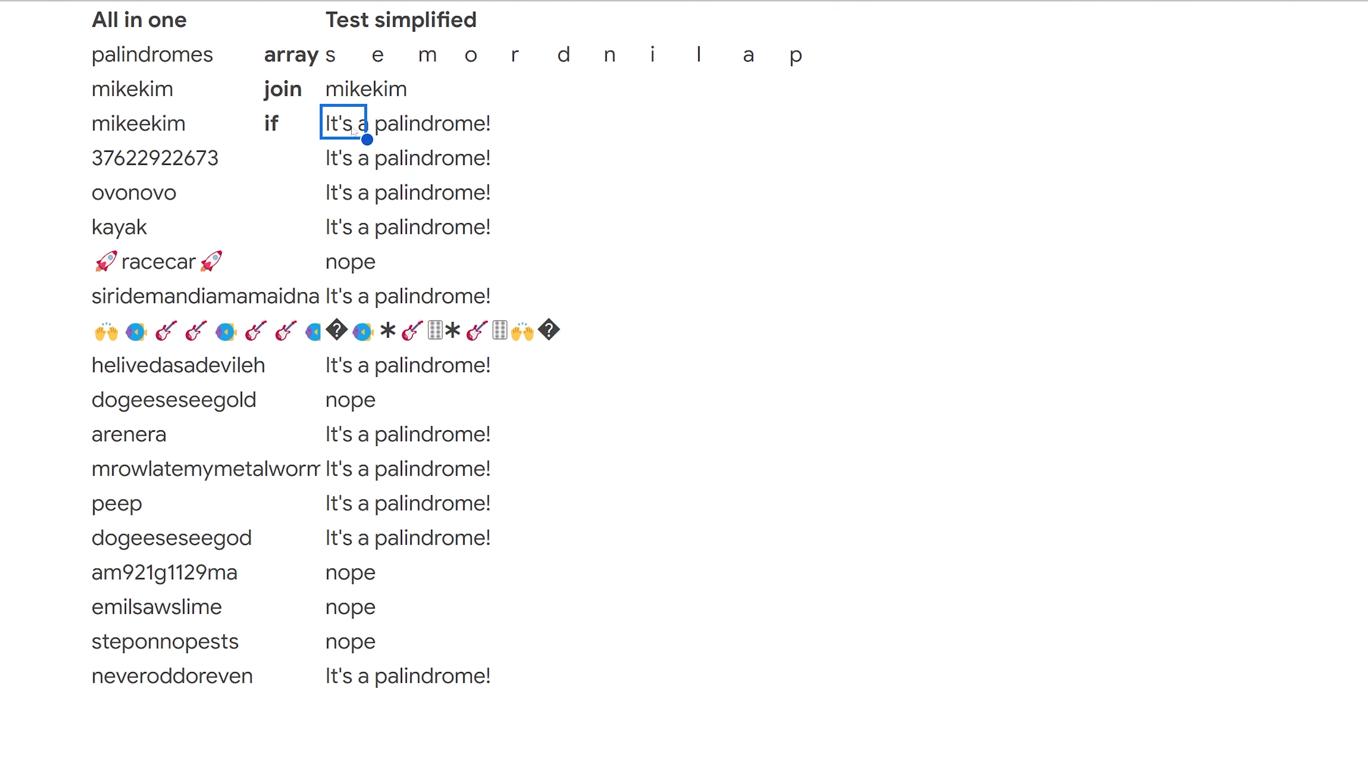
- Fill the IF formula down from the mikeekim row through the neveroddoreven row, and review the results down to the rocket racecar row
shift+click(343, 681)
key(ctrl+d)
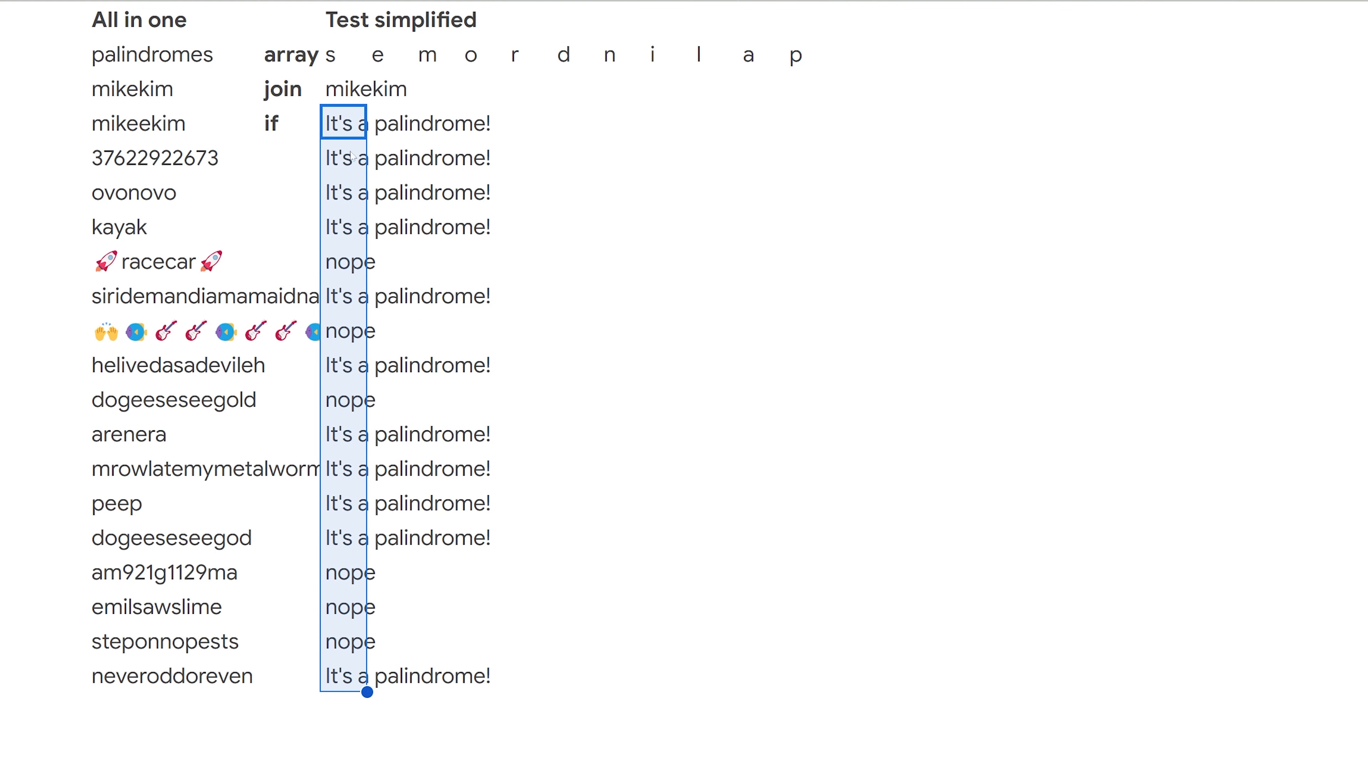
click(347, 131)
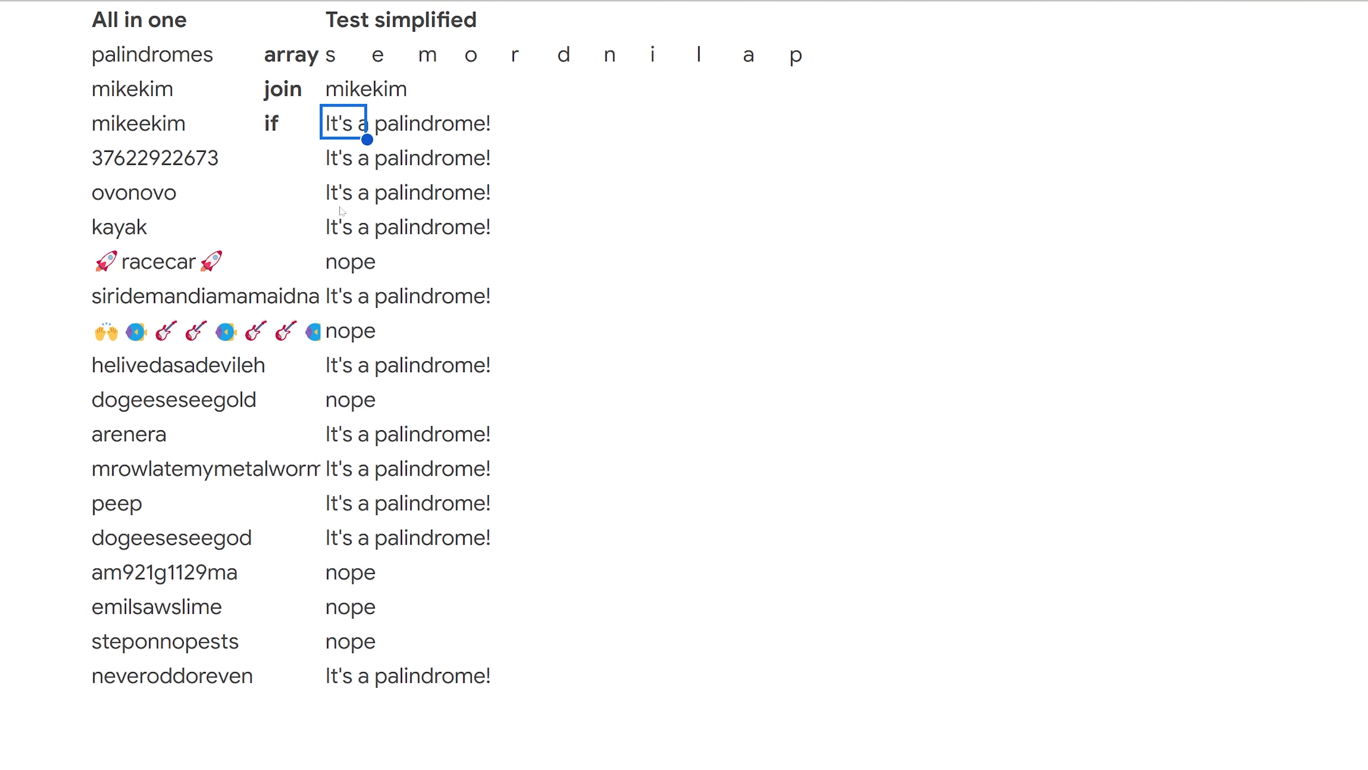
shift+click(349, 235)
click(351, 264)
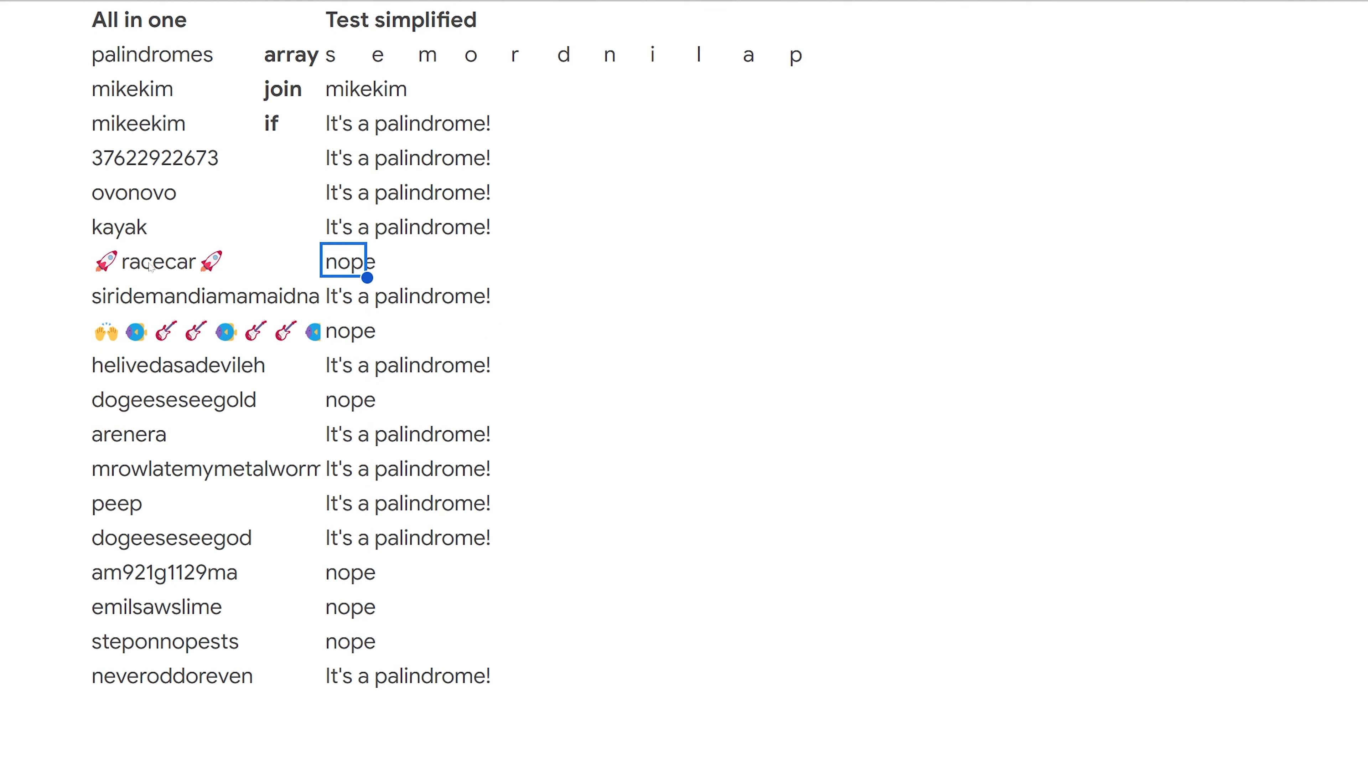
- Select the rocket racecar row and the emoji row from their text through their test results, and open the fill color choices
drag(152, 268, 362, 272)
drag(168, 334, 345, 346)
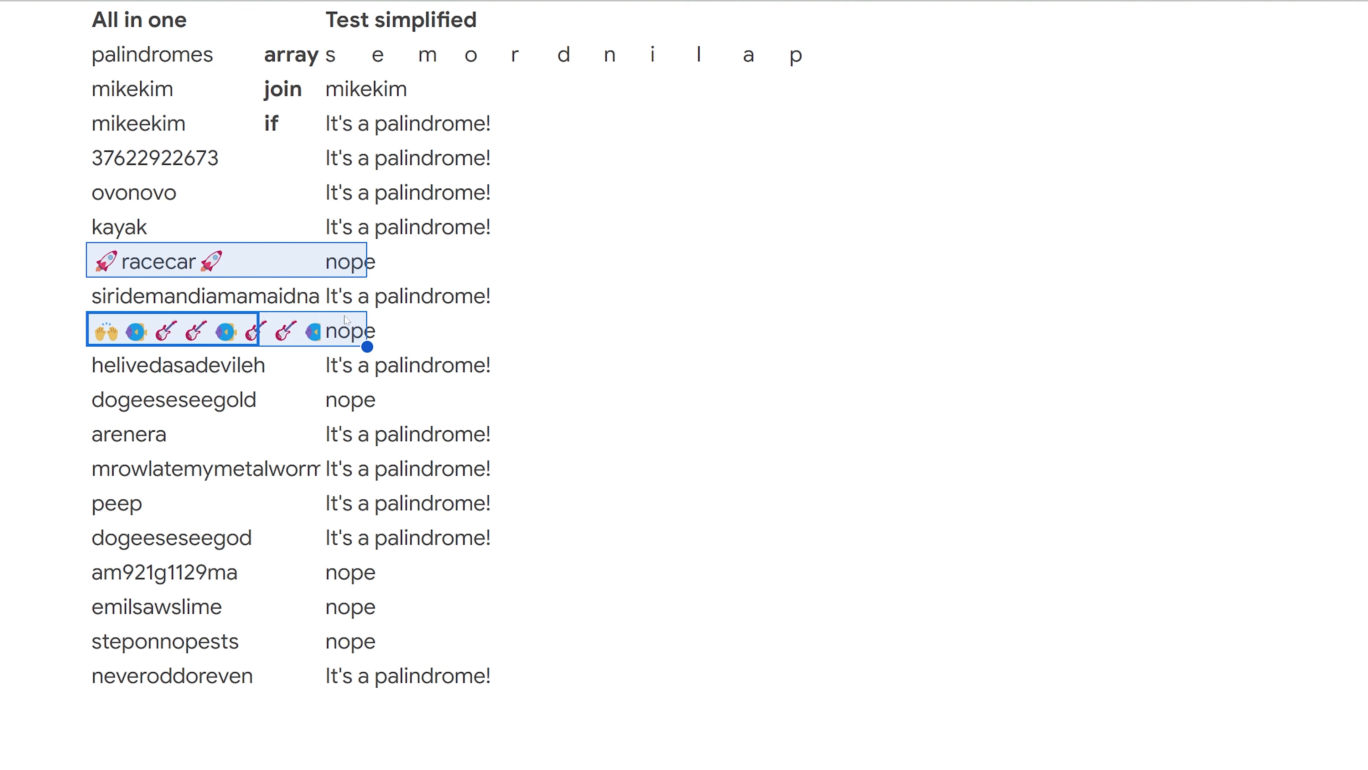
click(722, 1)
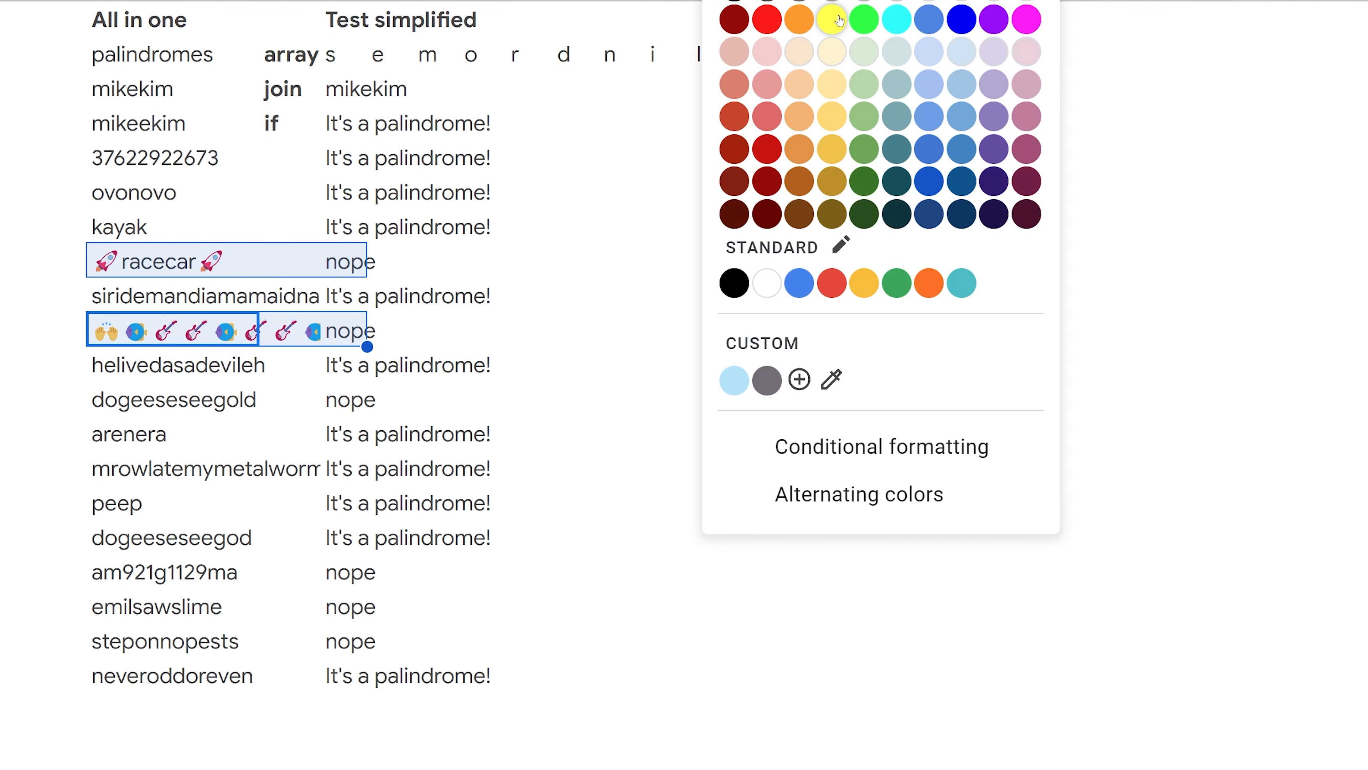